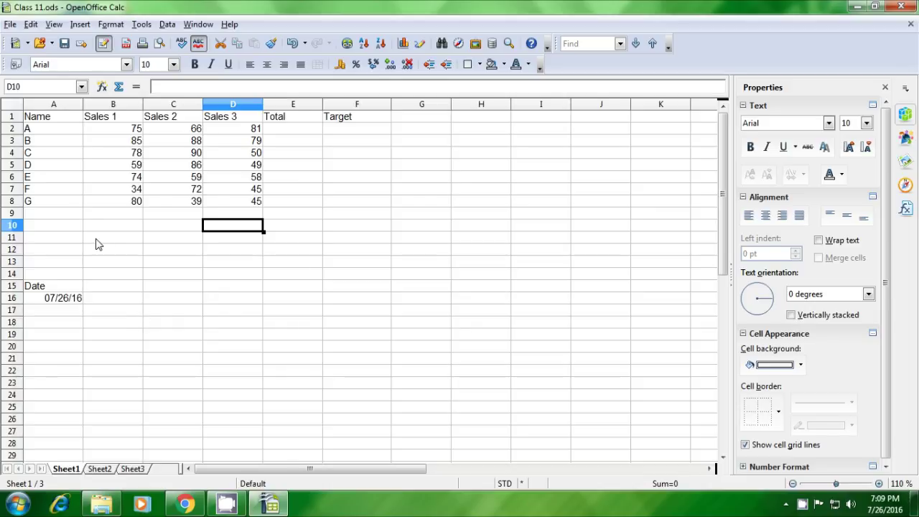
- Copy the Name column A1:A8 from Sheet1 into Sheet2 starting at cell A1
{"action": "left_click", "coordinate": [47, 120]}
{"action": "left_click_drag", "start_coordinate": [48, 126], "coordinate": [48, 202]}
{"action": "key", "text": "ctrl+c"}
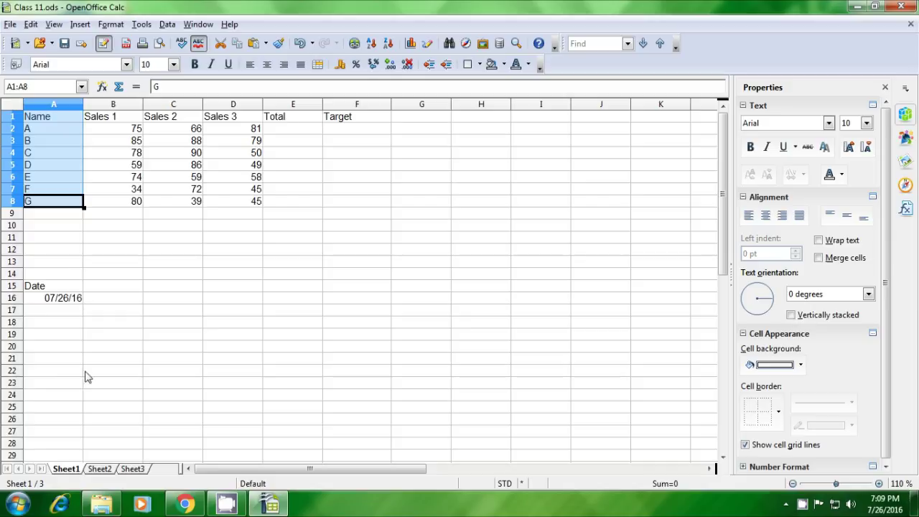
{"action": "left_click", "coordinate": [100, 469]}
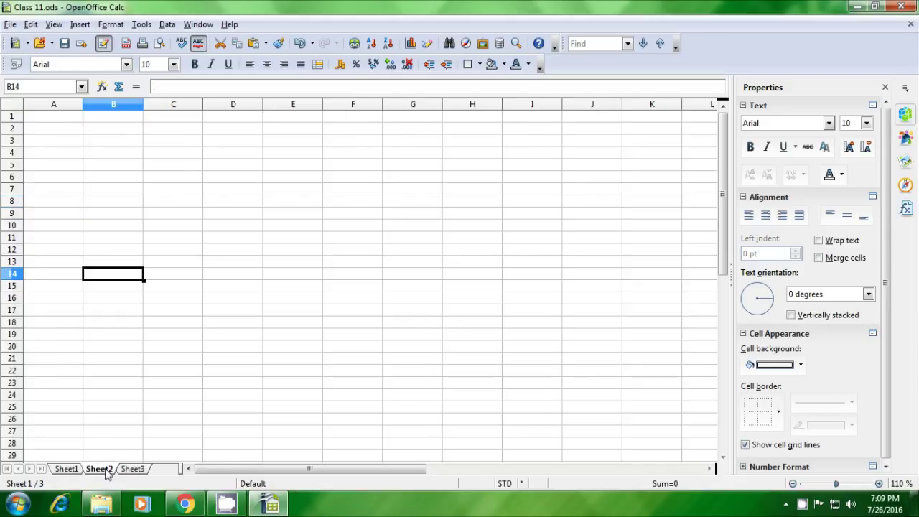
{"action": "left_click", "coordinate": [41, 123]}
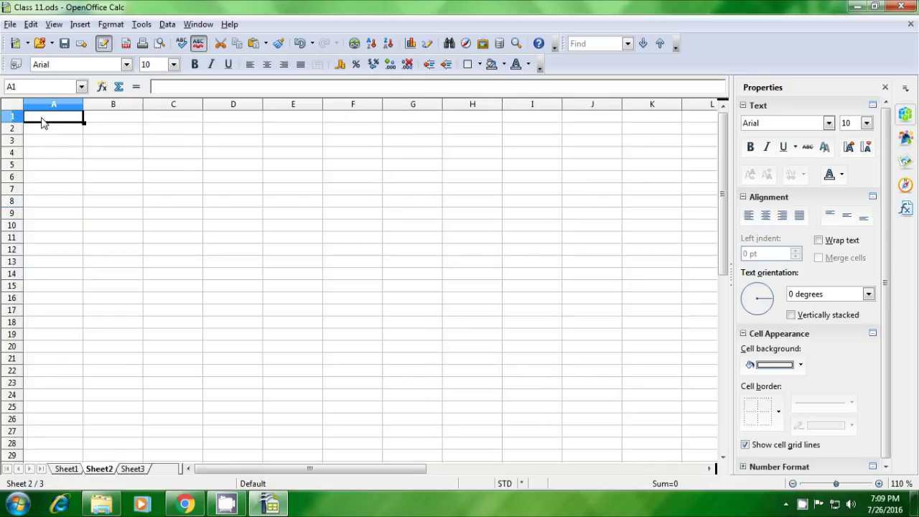
{"action": "key", "text": "ctrl+v"}
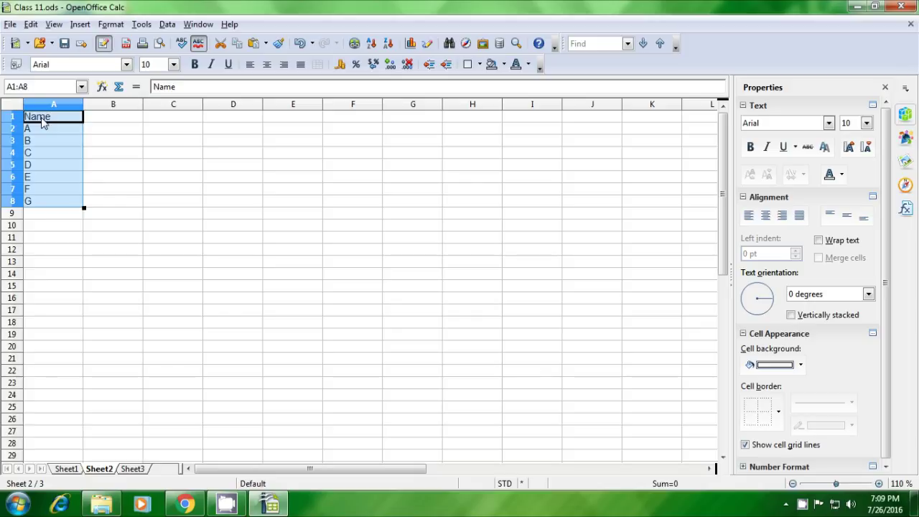
- Enter the formula =VLOOKUP(A1;Sheet1.A1:F8;2;0) in cell B1 of Sheet2
{"action": "left_click", "coordinate": [104, 142]}
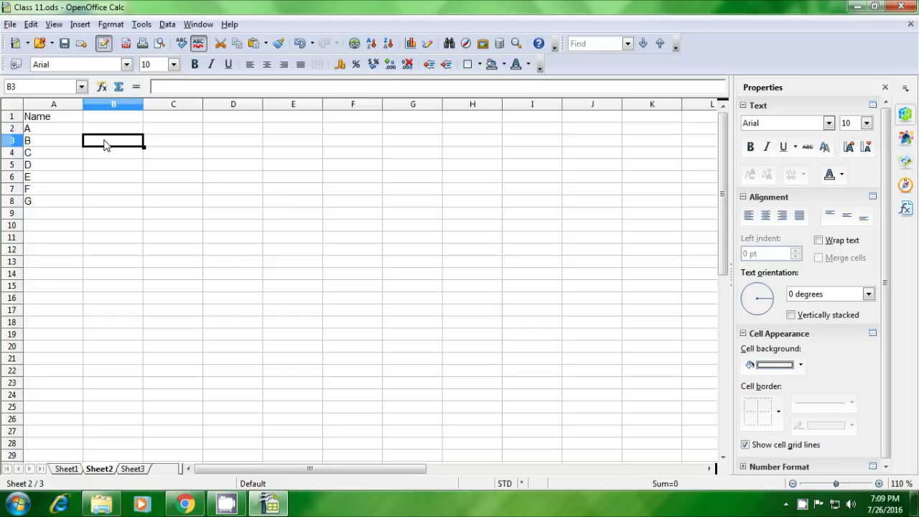
{"action": "left_click", "coordinate": [101, 118]}
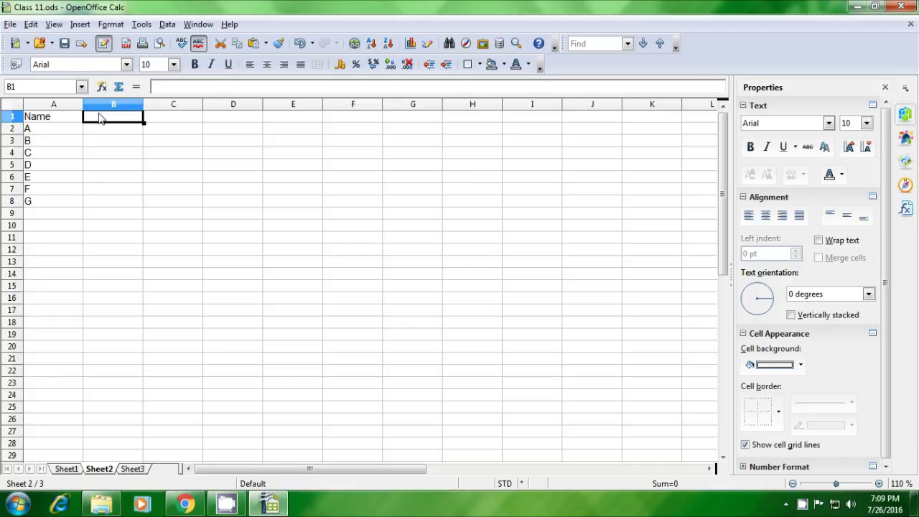
{"action": "type", "text": "=v"}
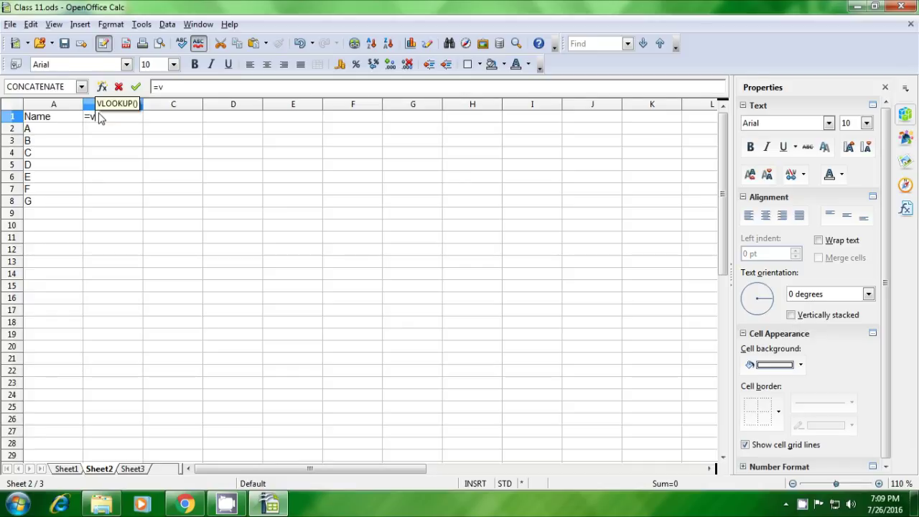
{"action": "type", "text": "looku"}
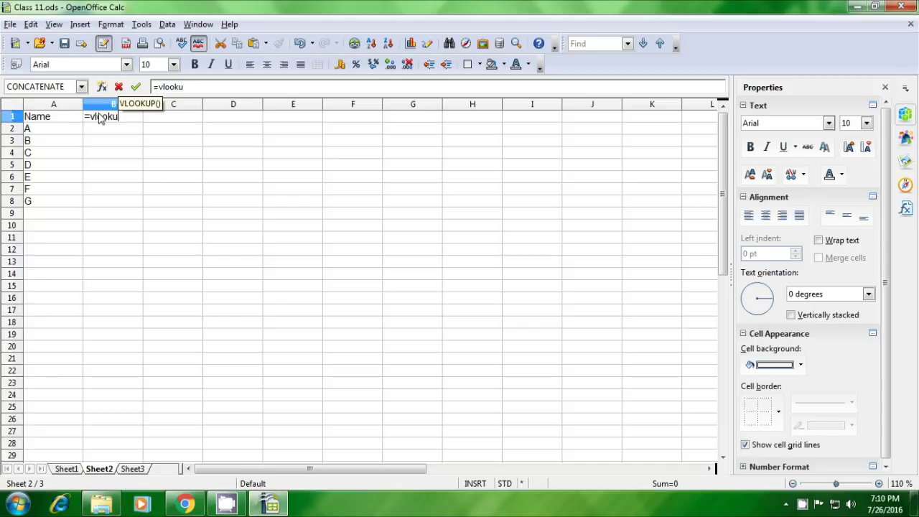
{"action": "type", "text": "p"}
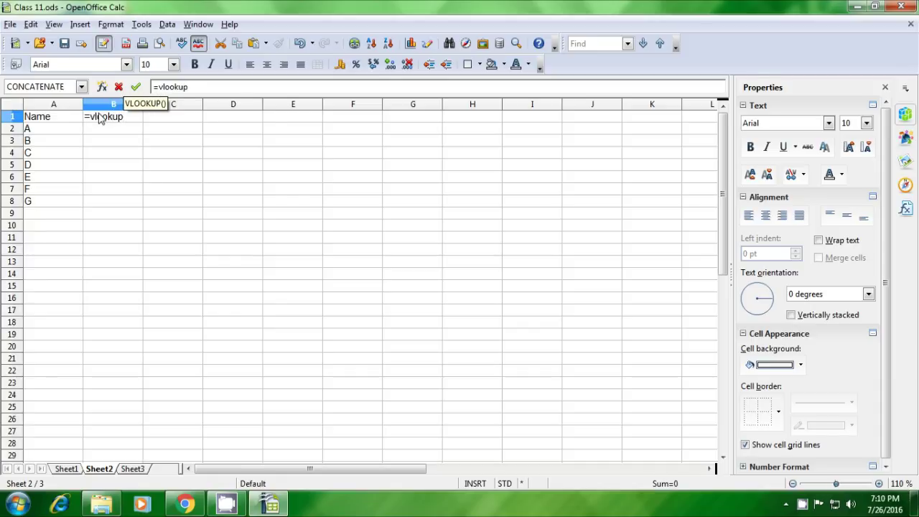
{"action": "type", "text": "("}
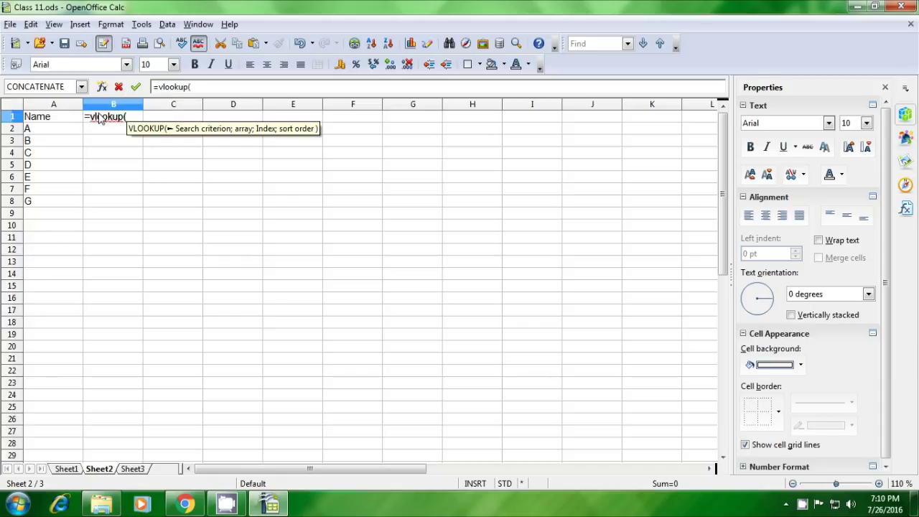
{"action": "left_click", "coordinate": [53, 120]}
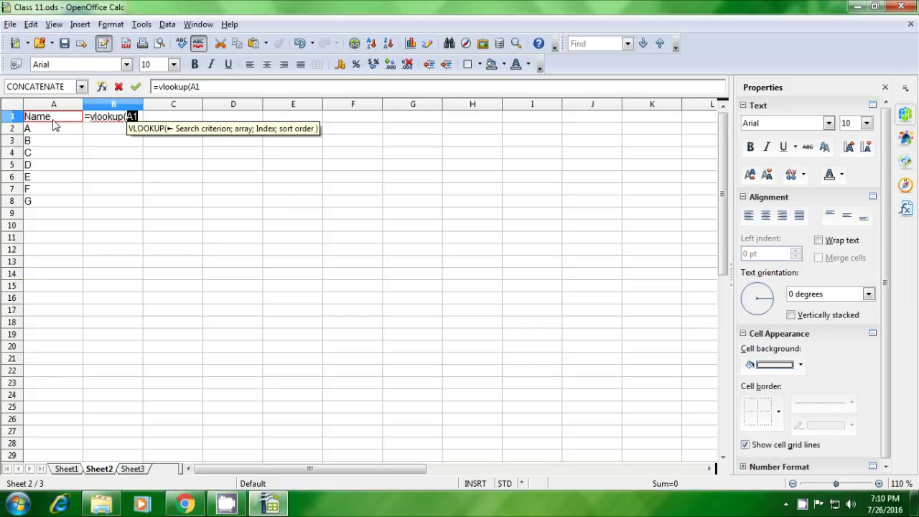
{"action": "type", "text": ";"}
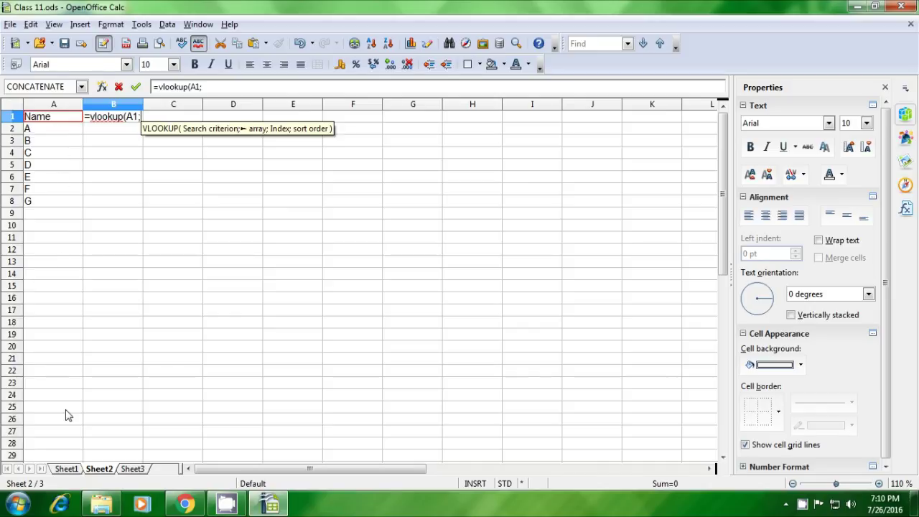
{"action": "left_click", "coordinate": [65, 469]}
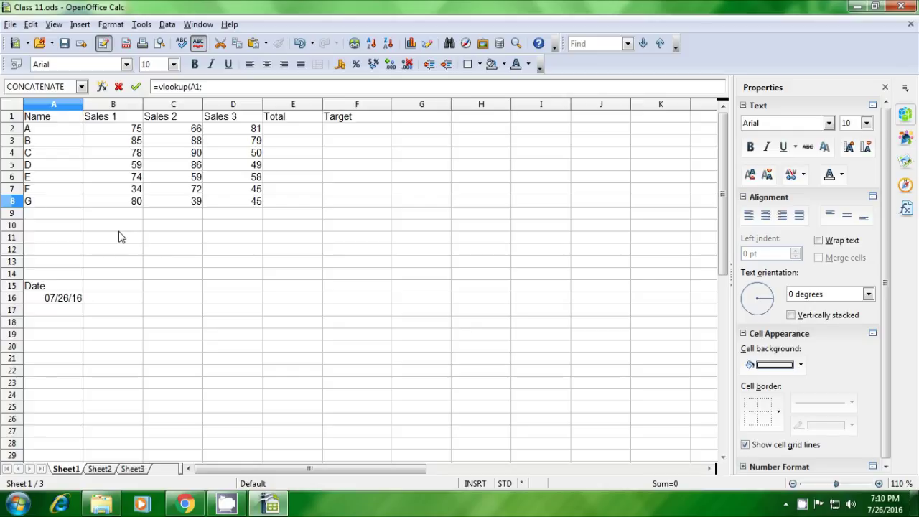
{"action": "left_click_drag", "start_coordinate": [77, 121], "coordinate": [342, 211]}
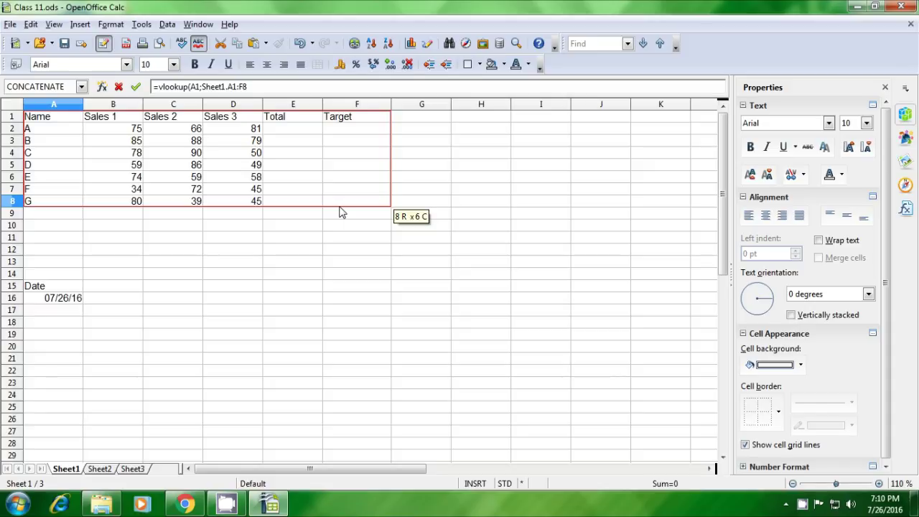
{"action": "type", "text": ";"}
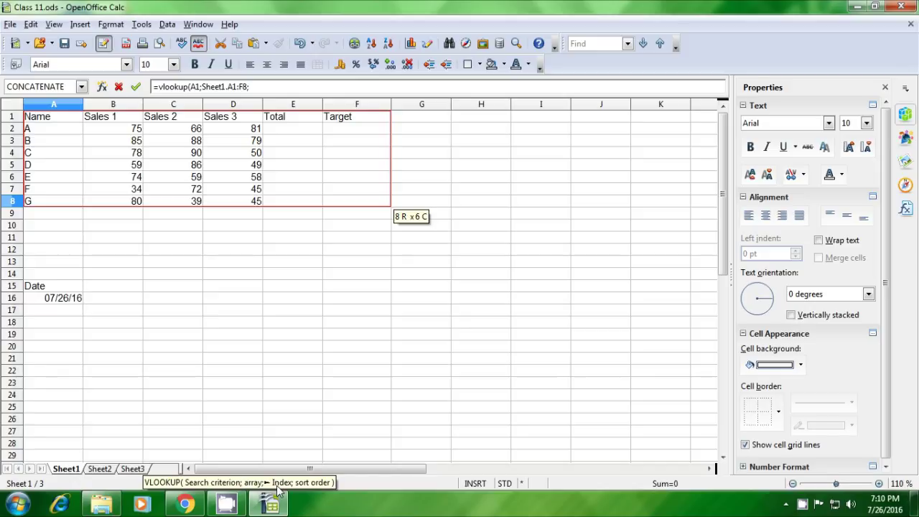
{"action": "type", "text": "2"}
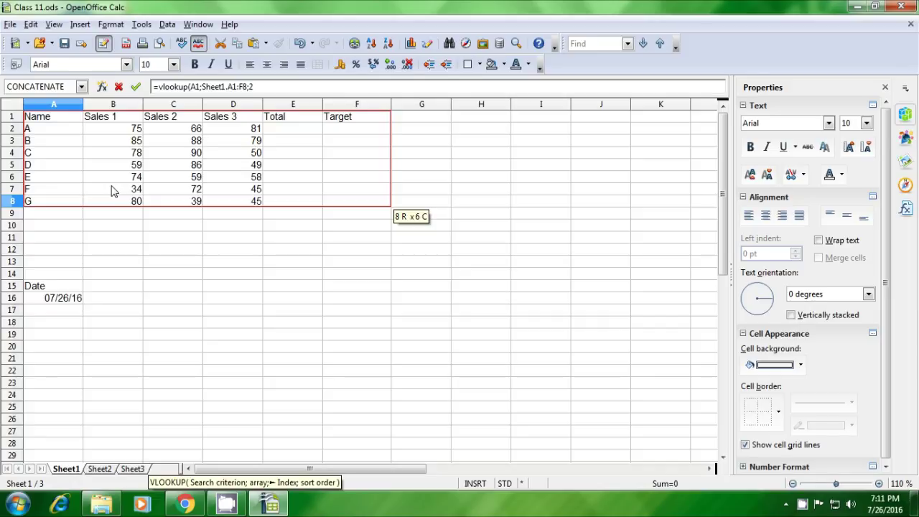
{"action": "type", "text": ";"}
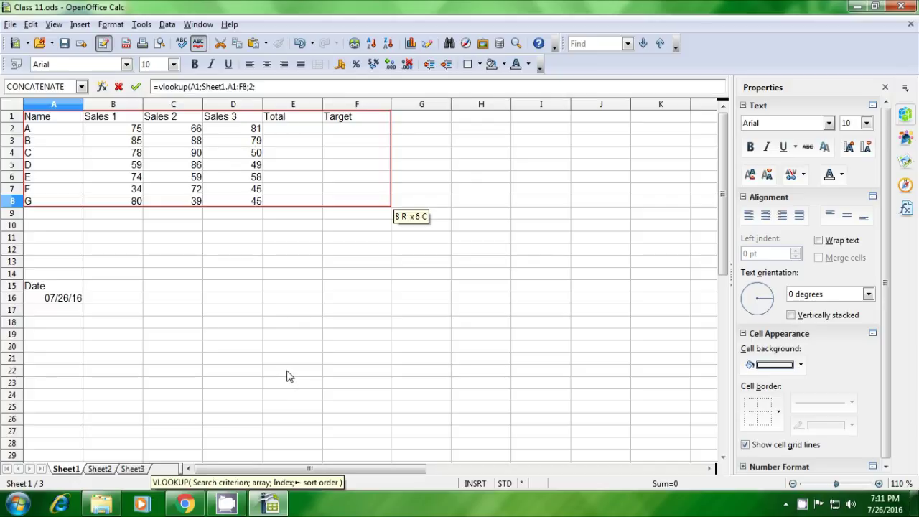
{"action": "type", "text": "0"}
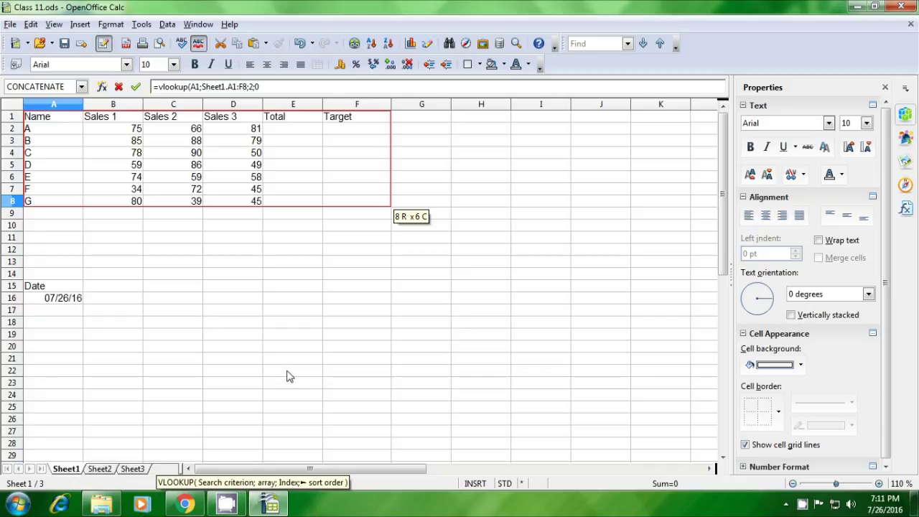
{"action": "type", "text": ")"}
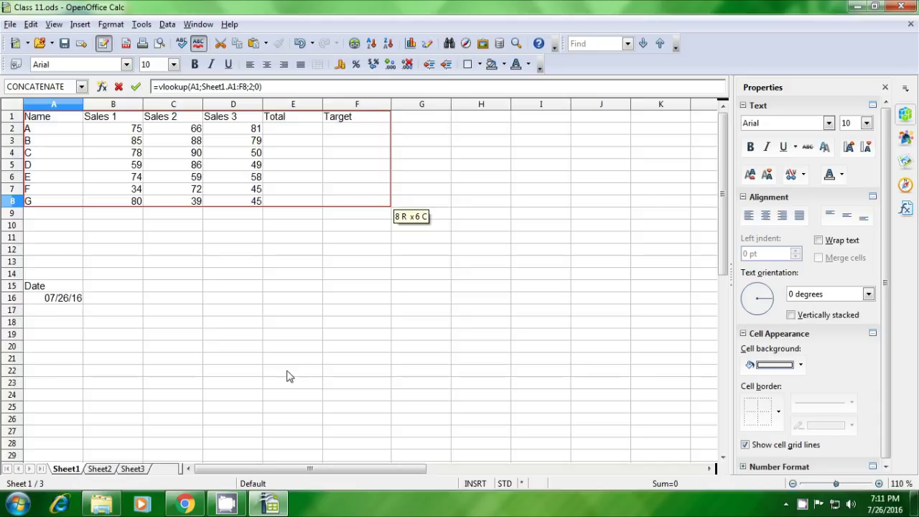
{"action": "key", "text": "Return"}
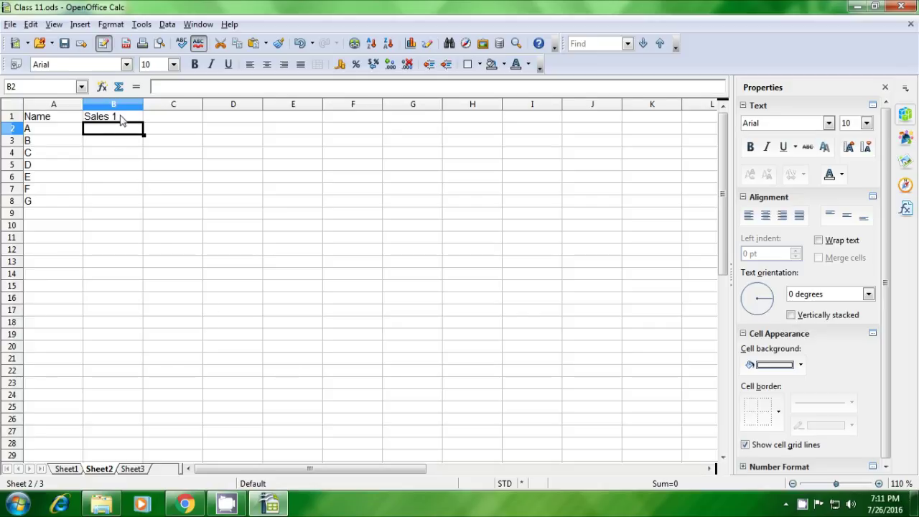
- Fill the VLOOKUP formula from B1 down through B10 on Sheet2
{"action": "left_click", "coordinate": [124, 147]}
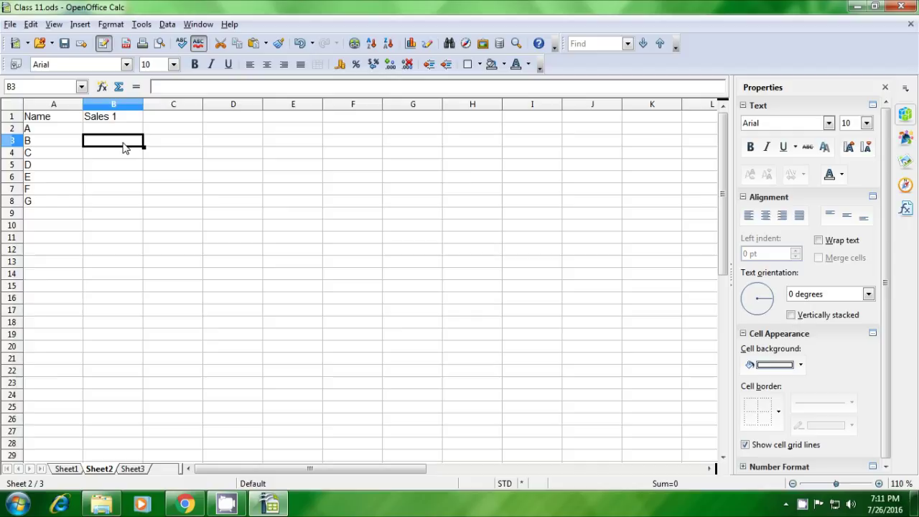
{"action": "left_click", "coordinate": [109, 119]}
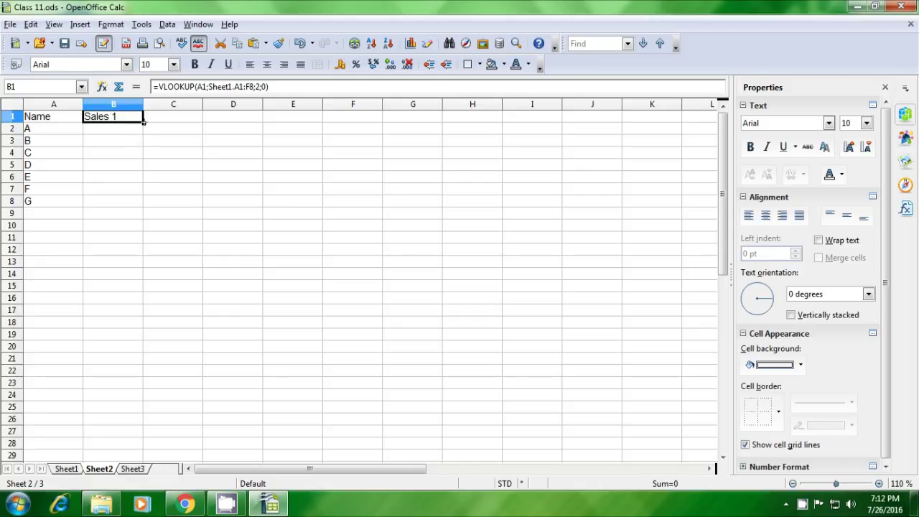
{"action": "left_click_drag", "start_coordinate": [143, 122], "coordinate": [139, 215]}
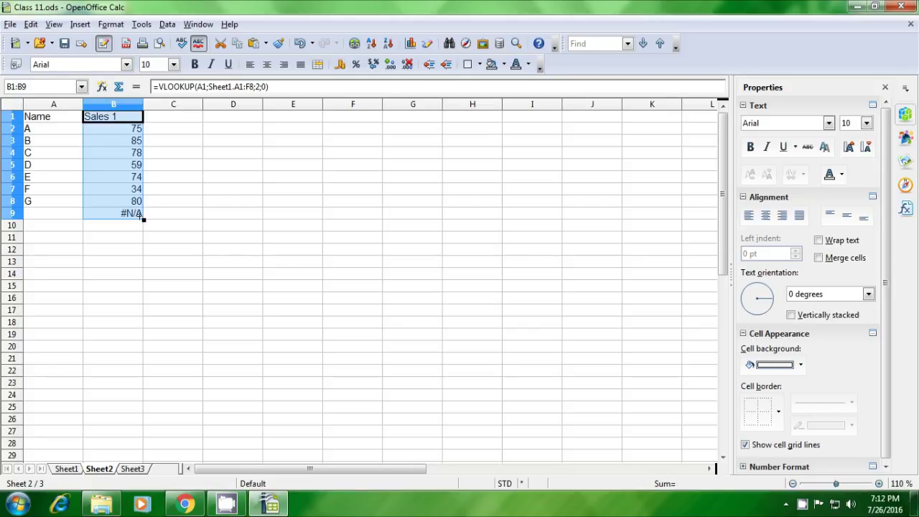
{"action": "left_click_drag", "start_coordinate": [143, 218], "coordinate": [144, 230]}
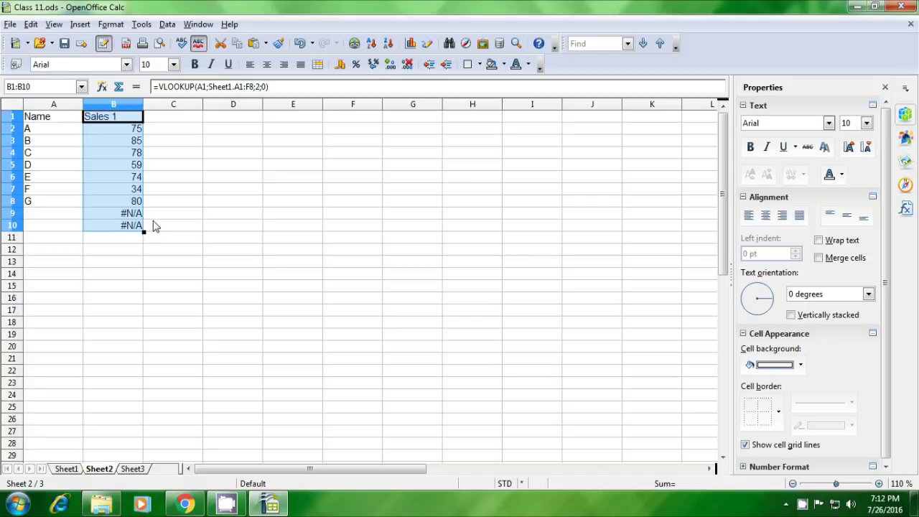
{"action": "left_click", "coordinate": [162, 214]}
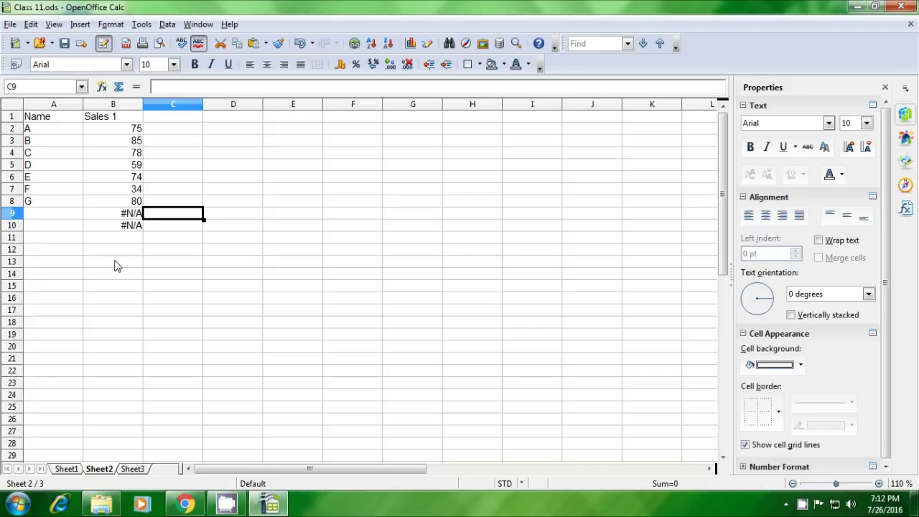
- Add names H and I in A9:A10 of Sheet1, with Sales 1 values of 81 and 82
{"action": "left_click", "coordinate": [66, 469]}
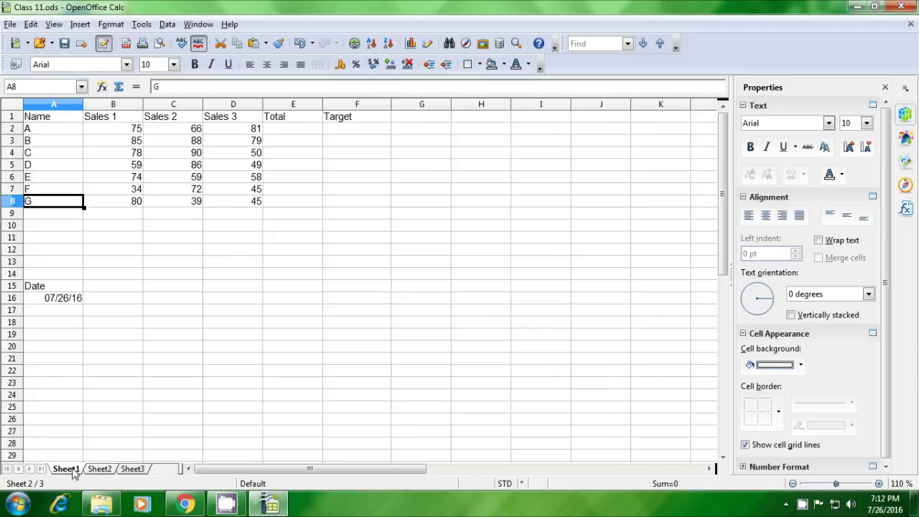
{"action": "left_click", "coordinate": [51, 219]}
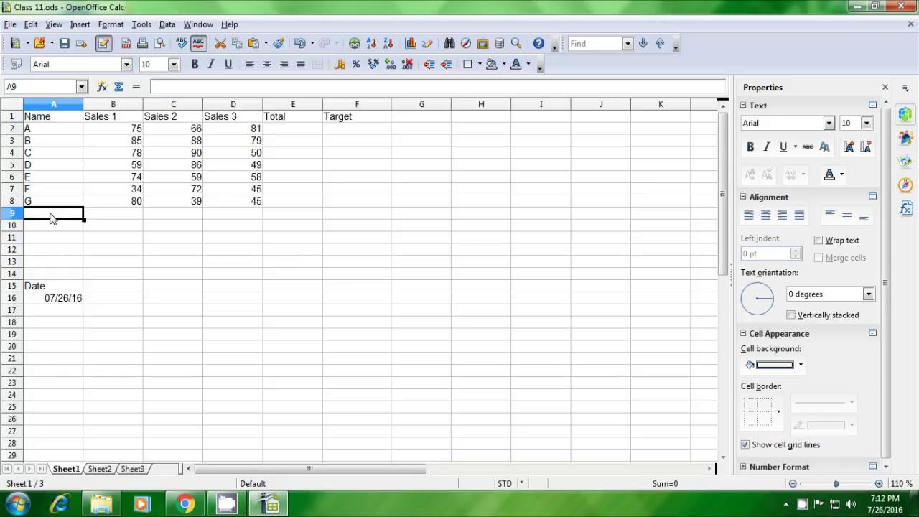
{"action": "type", "text": "H"}
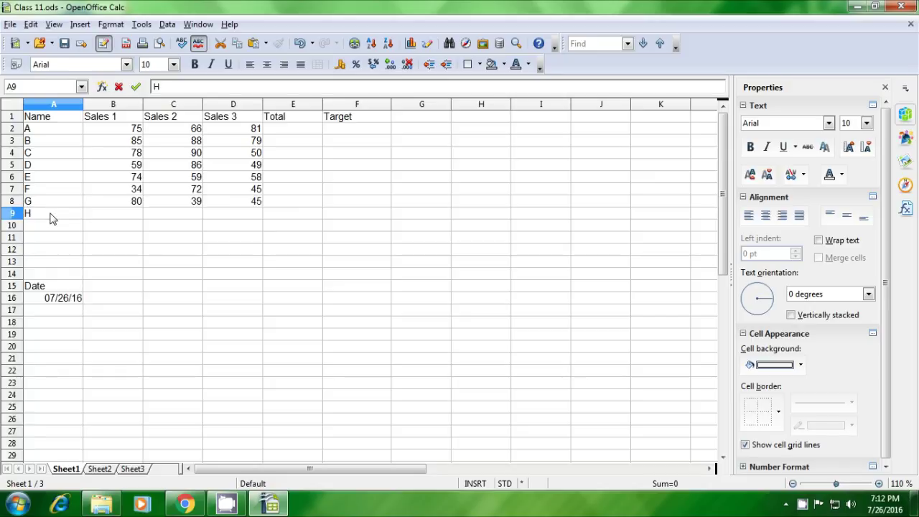
{"action": "key", "text": "Return"}
{"action": "type", "text": "I"}
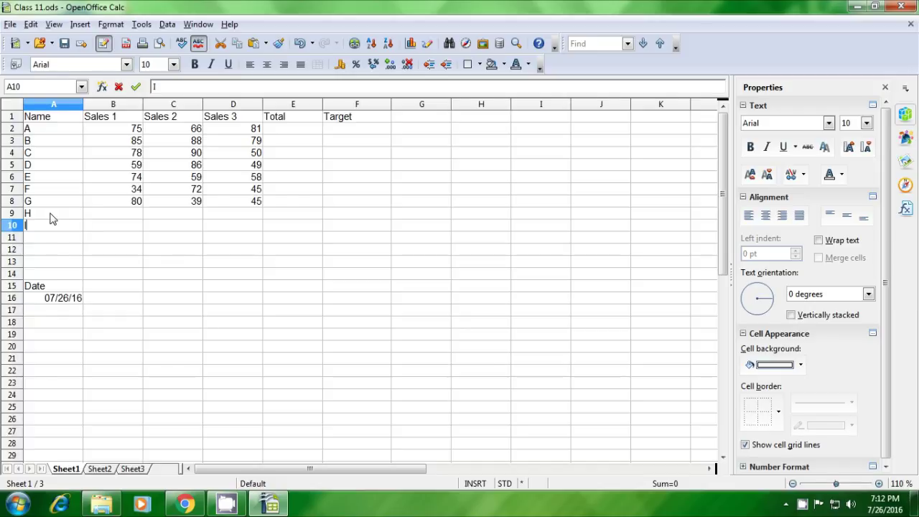
{"action": "key", "text": "Tab"}
{"action": "key", "text": "Up"}
{"action": "type", "text": "81"}
{"action": "key", "text": "Return"}
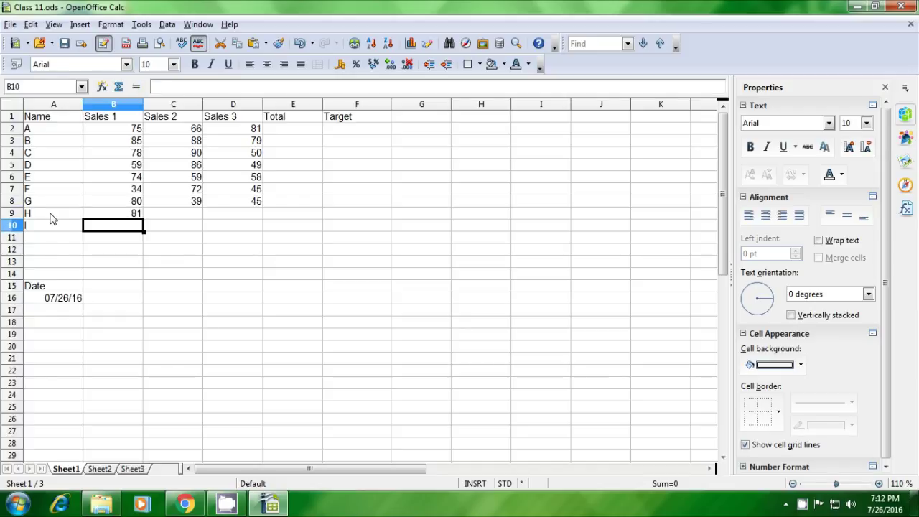
{"action": "type", "text": "82"}
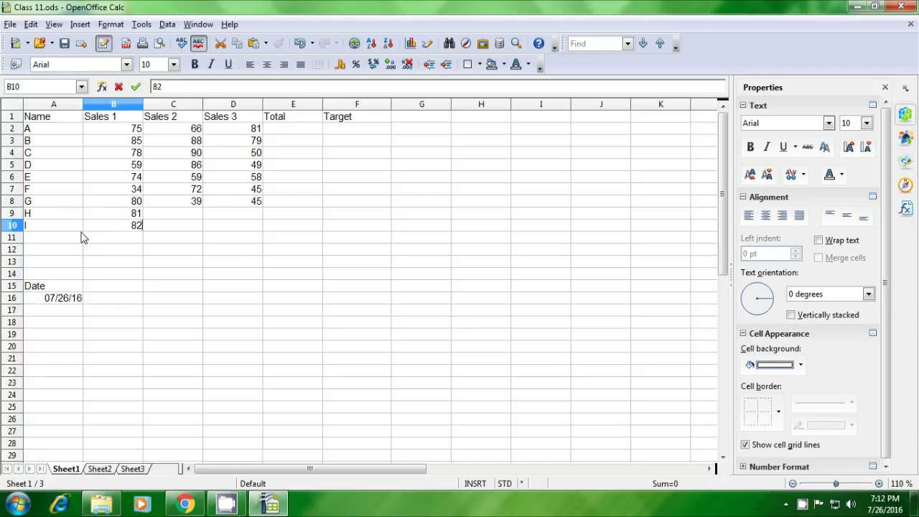
{"action": "left_click", "coordinate": [103, 239]}
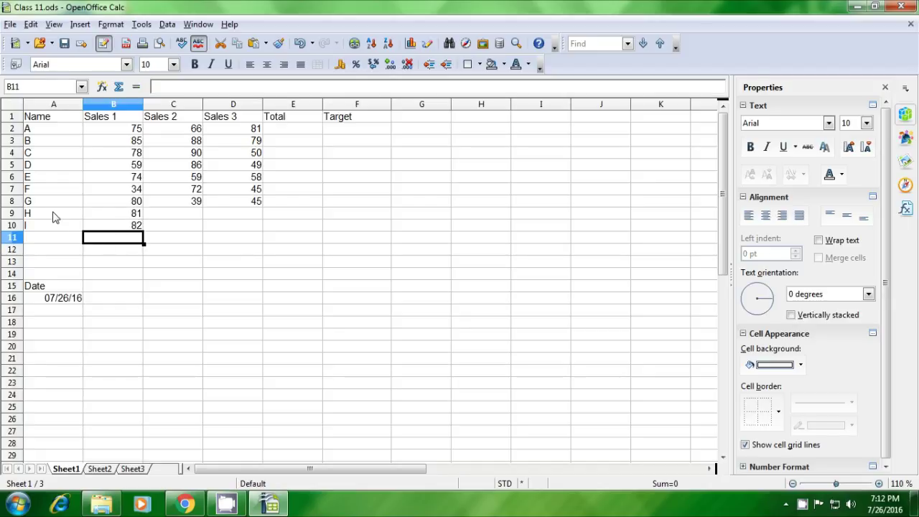
- Copy the names H and I from A9:A10 of Sheet1 into Sheet2 starting at cell A9
{"action": "left_click_drag", "start_coordinate": [54, 216], "coordinate": [53, 230]}
{"action": "key", "text": "ctrl+c"}
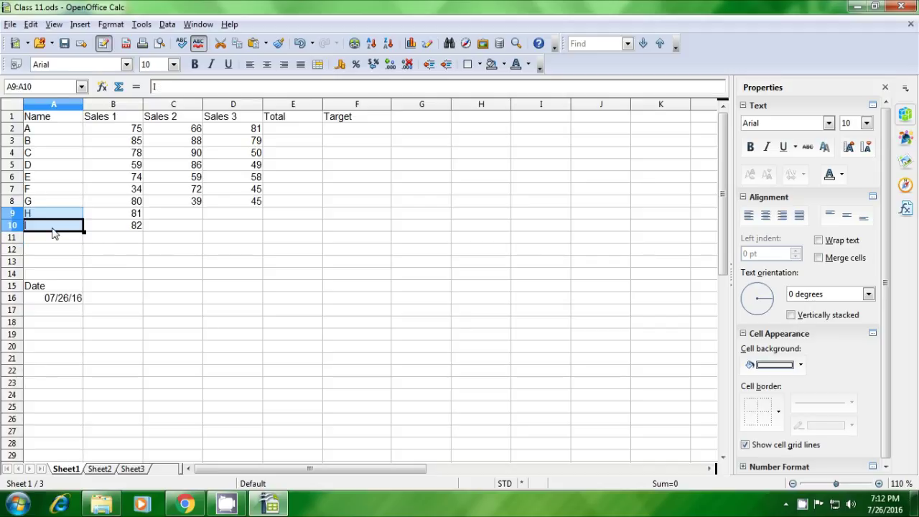
{"action": "left_click", "coordinate": [58, 252]}
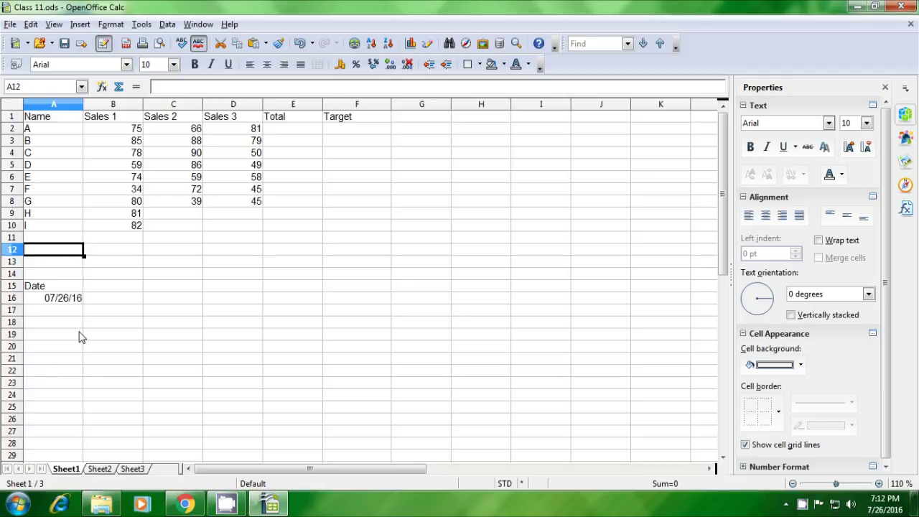
{"action": "left_click", "coordinate": [100, 469]}
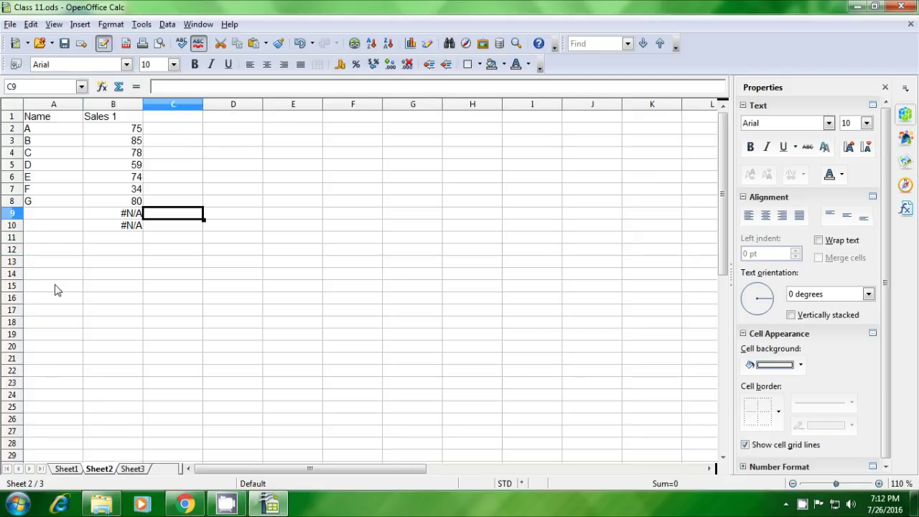
{"action": "left_click", "coordinate": [41, 220]}
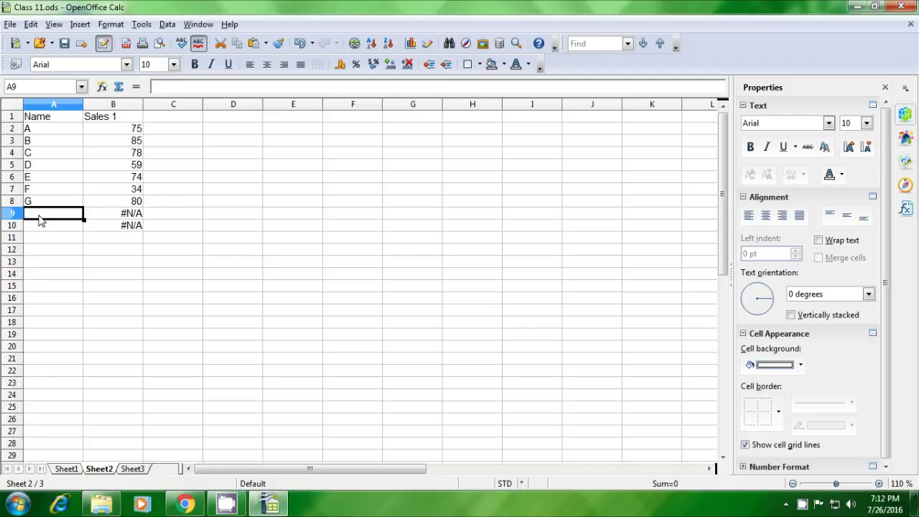
{"action": "key", "text": "ctrl+v"}
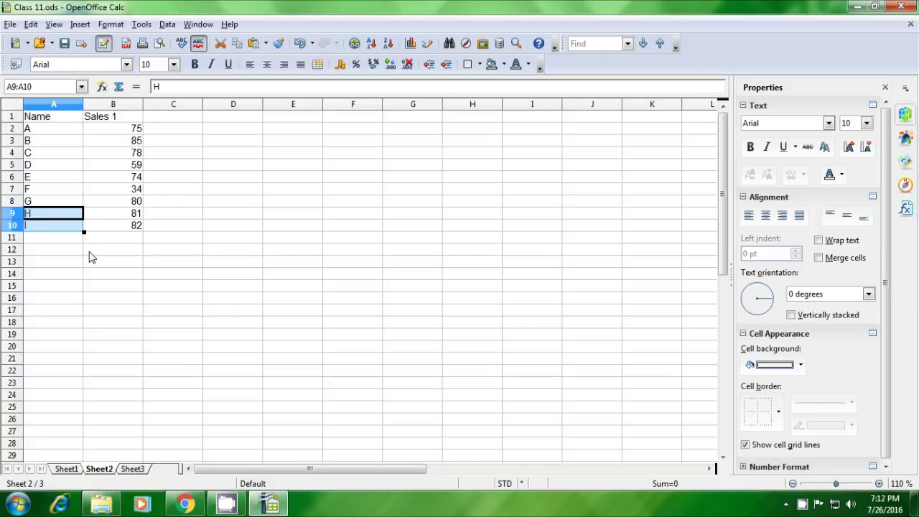
{"action": "left_click", "coordinate": [90, 251]}
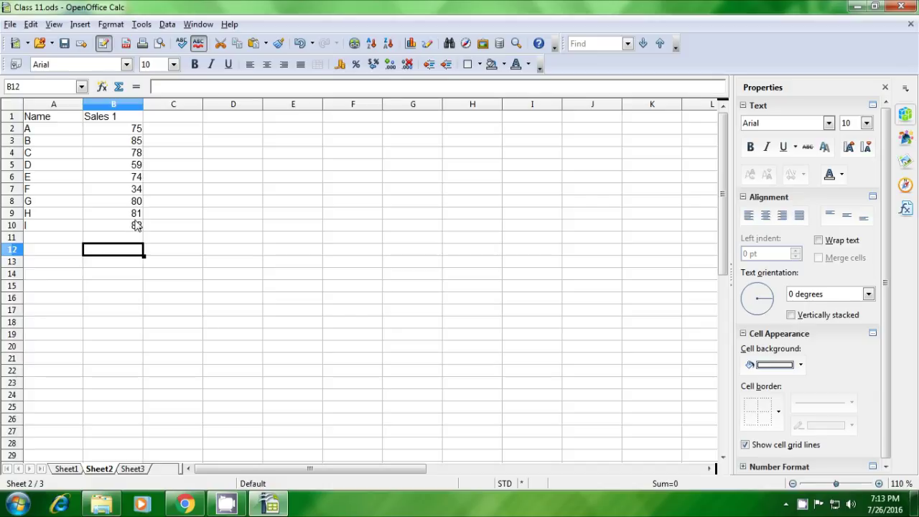
{"action": "left_click", "coordinate": [124, 283]}
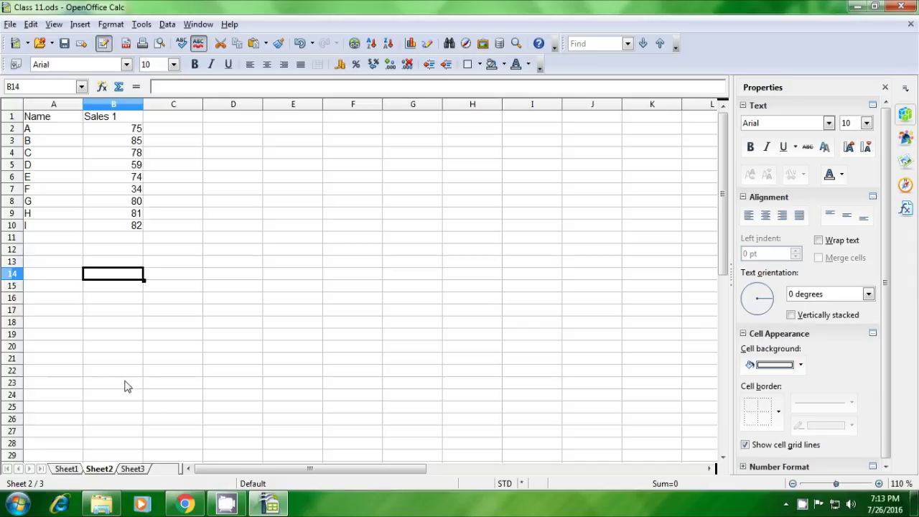
{"action": "left_click", "coordinate": [226, 506]}
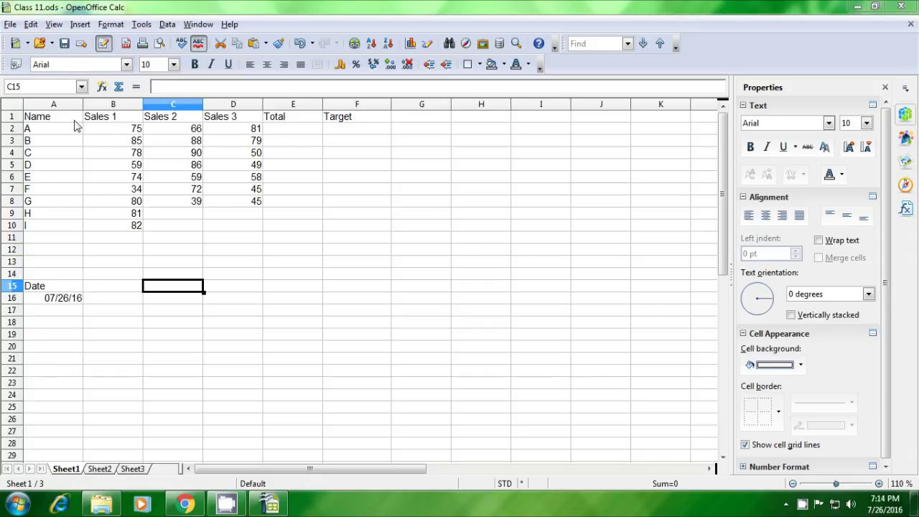
- Copy the header row A1:F1 from Sheet1 into Sheet3 starting at cell A1
{"action": "left_click_drag", "start_coordinate": [68, 120], "coordinate": [337, 120]}
{"action": "key", "text": "ctrl+c"}
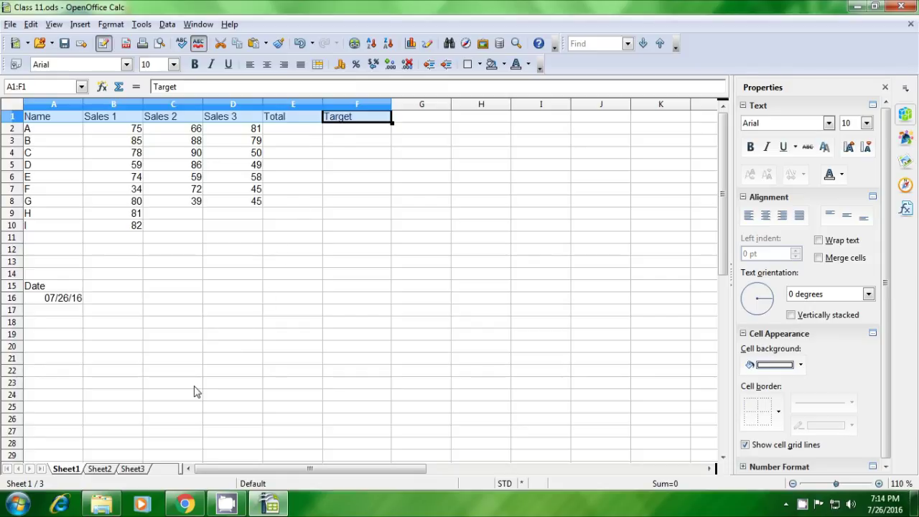
{"action": "left_click", "coordinate": [137, 471]}
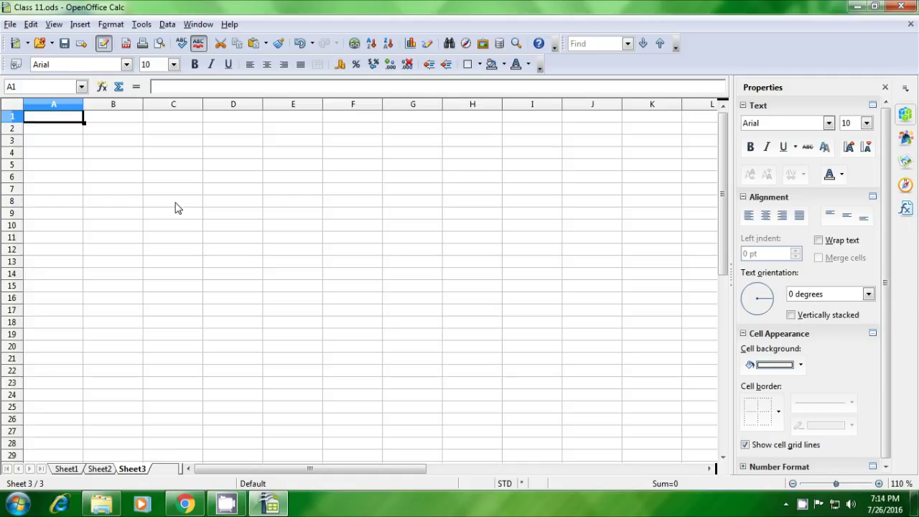
{"action": "key", "text": "ctrl+v"}
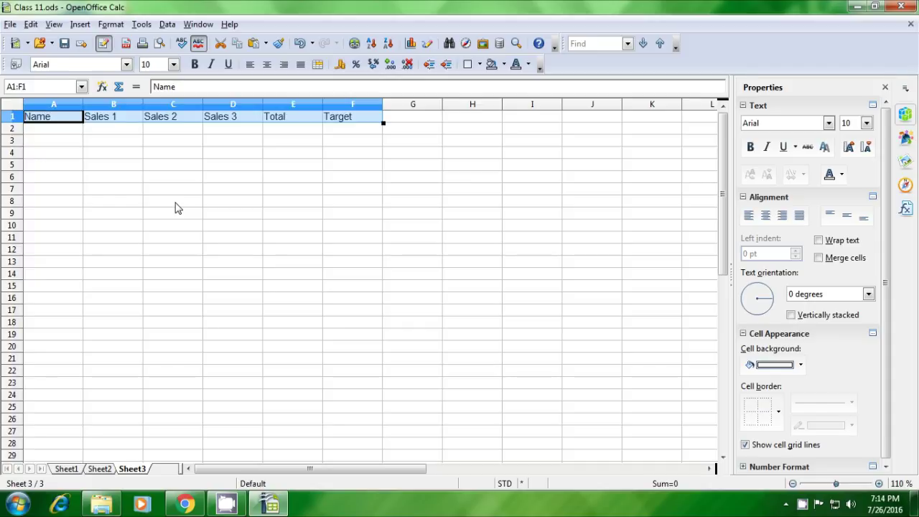
{"action": "left_click", "coordinate": [174, 202]}
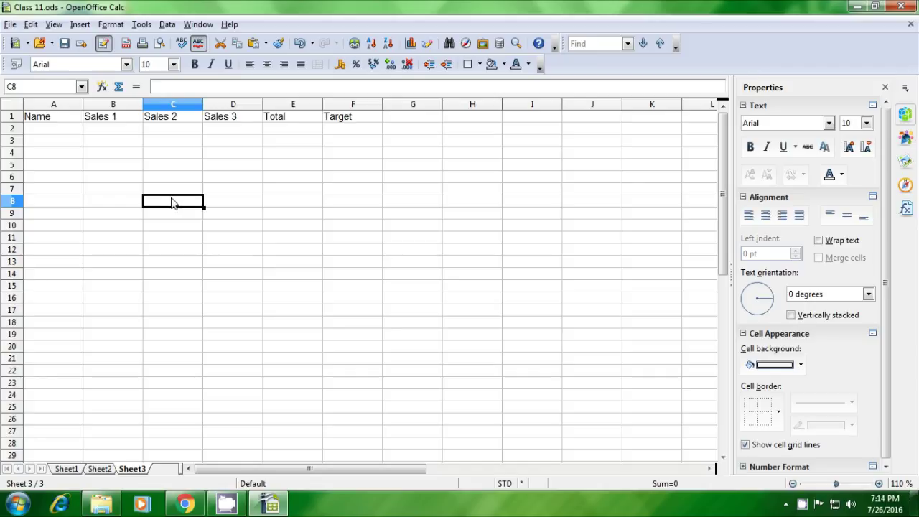
- Begin an HLOOKUP formula in cell A2 of Sheet3 with A1 as search criterion and Sheet1.A1:F10 as array
{"action": "left_click", "coordinate": [67, 133]}
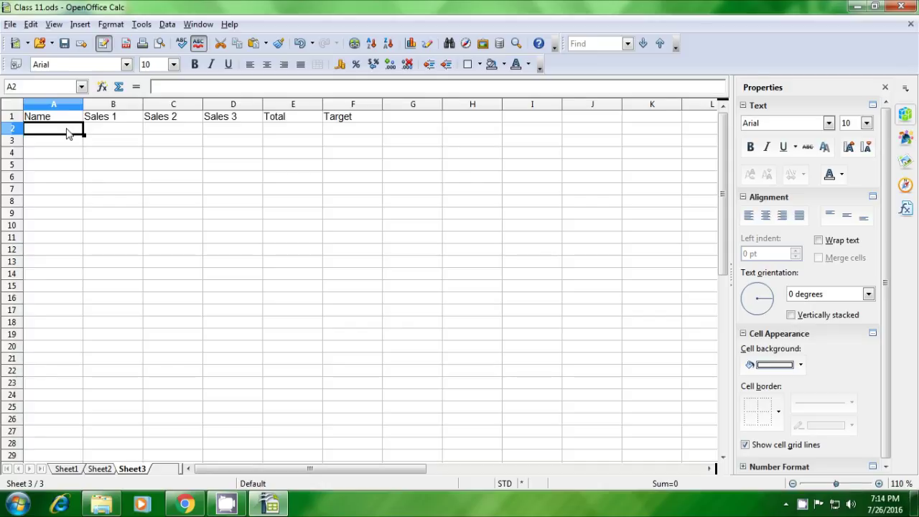
{"action": "type", "text": "=hlookup("}
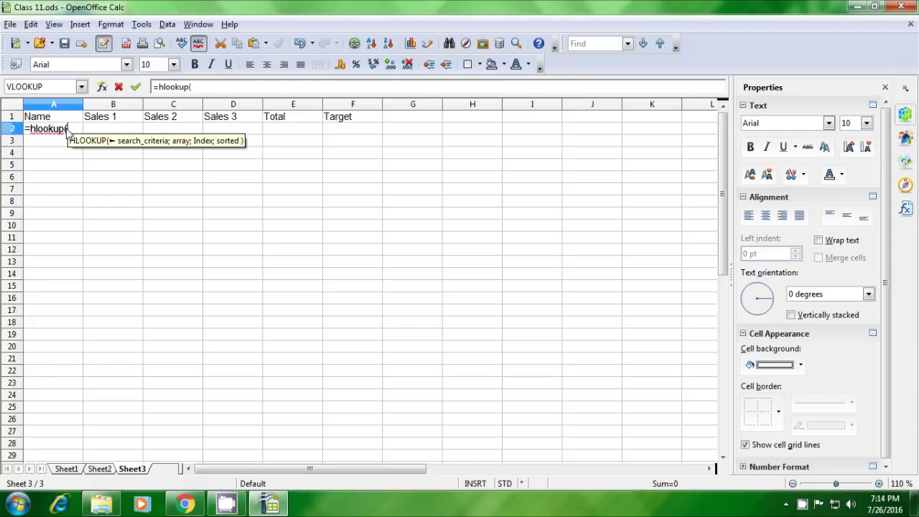
{"action": "left_click", "coordinate": [64, 120]}
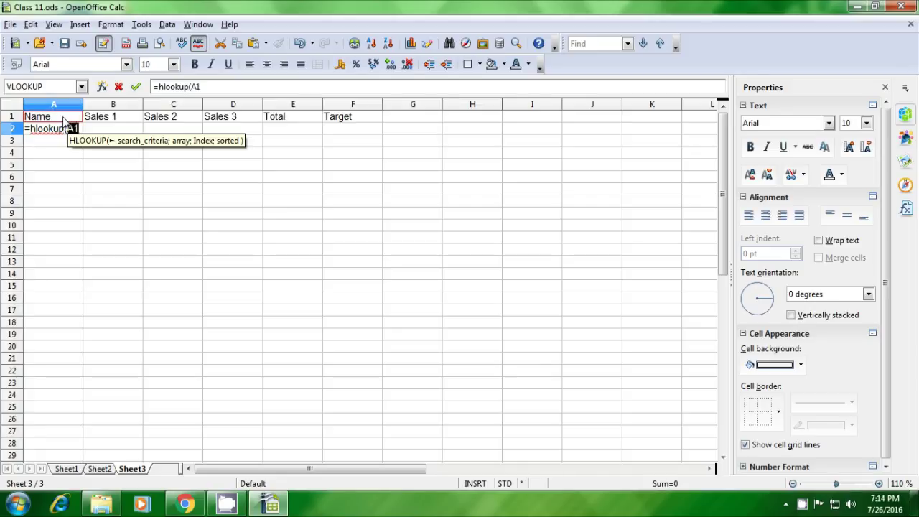
{"action": "type", "text": ";"}
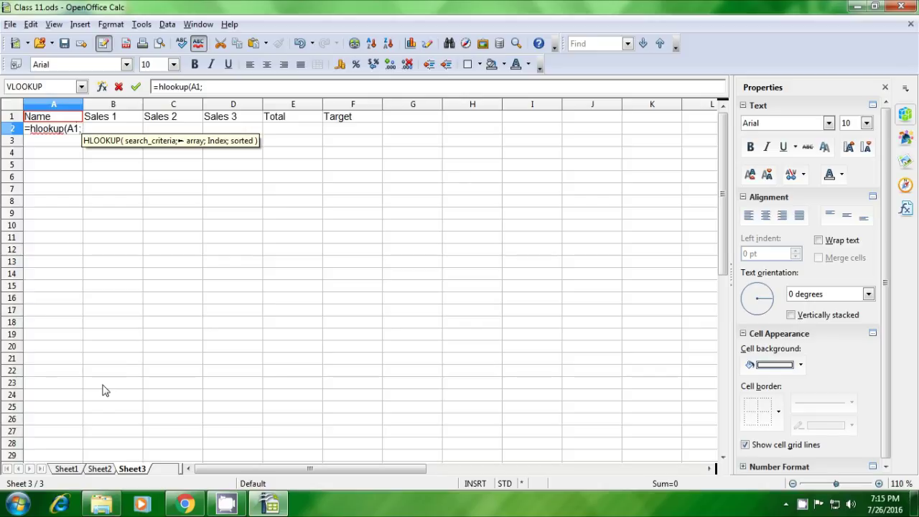
{"action": "left_click", "coordinate": [65, 468]}
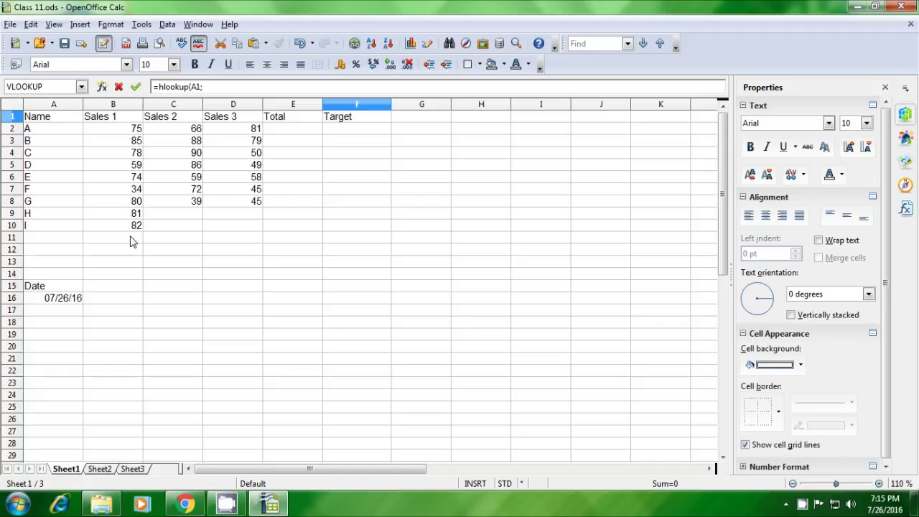
{"action": "left_click", "coordinate": [60, 119]}
{"action": "left_click_drag", "start_coordinate": [60, 130], "coordinate": [347, 230]}
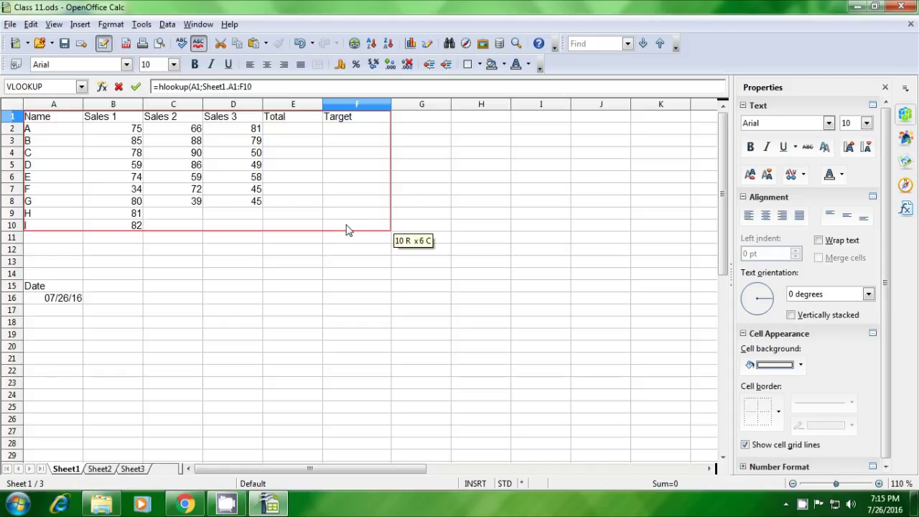
{"action": "left_click", "coordinate": [143, 468]}
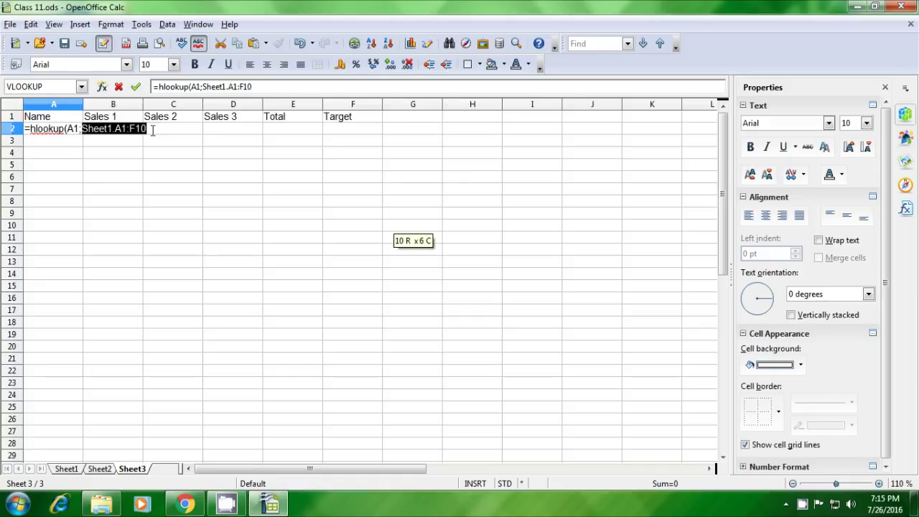
{"action": "type", "text": ";"}
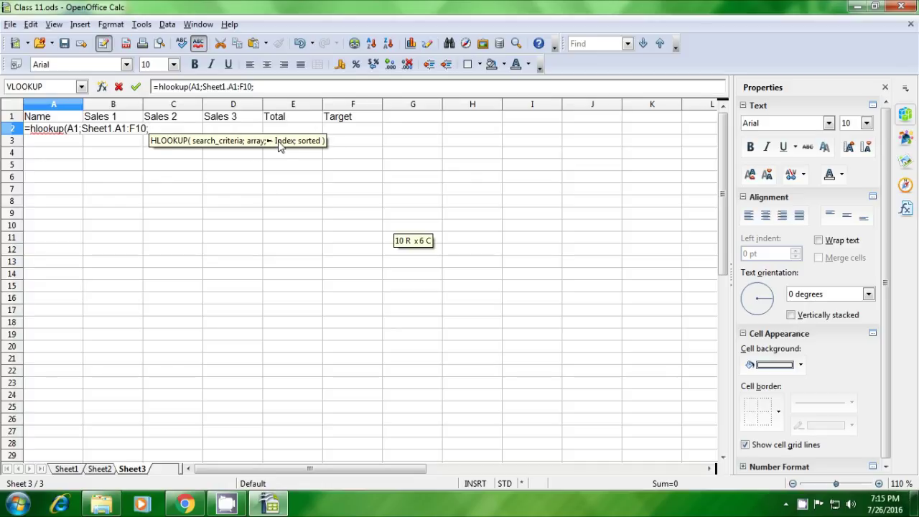
- Complete the HLOOKUP formula with index 3 and sorted value 0, and enter it
{"action": "left_click", "coordinate": [66, 469]}
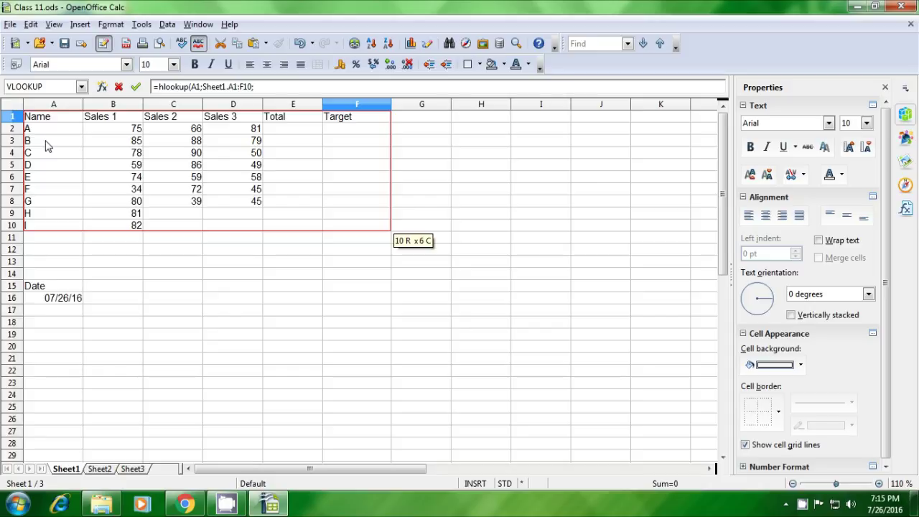
{"action": "left_click", "coordinate": [263, 87]}
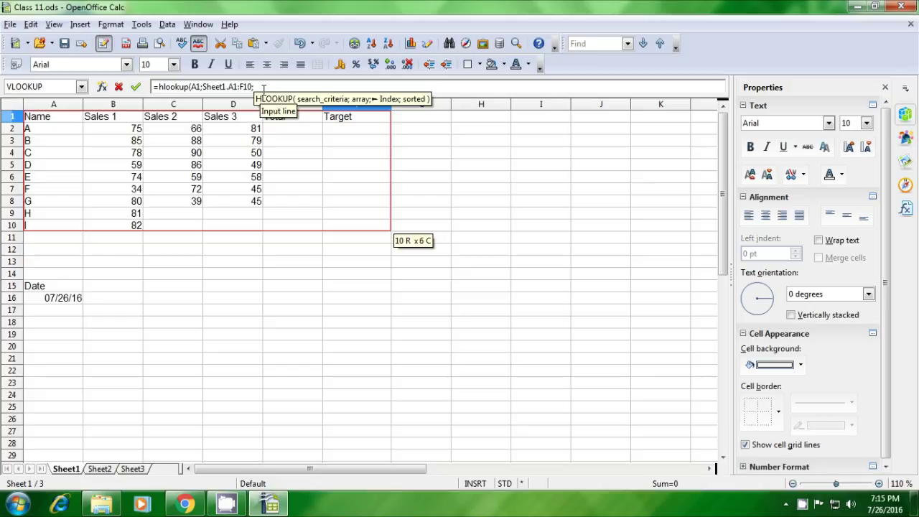
{"action": "type", "text": "3"}
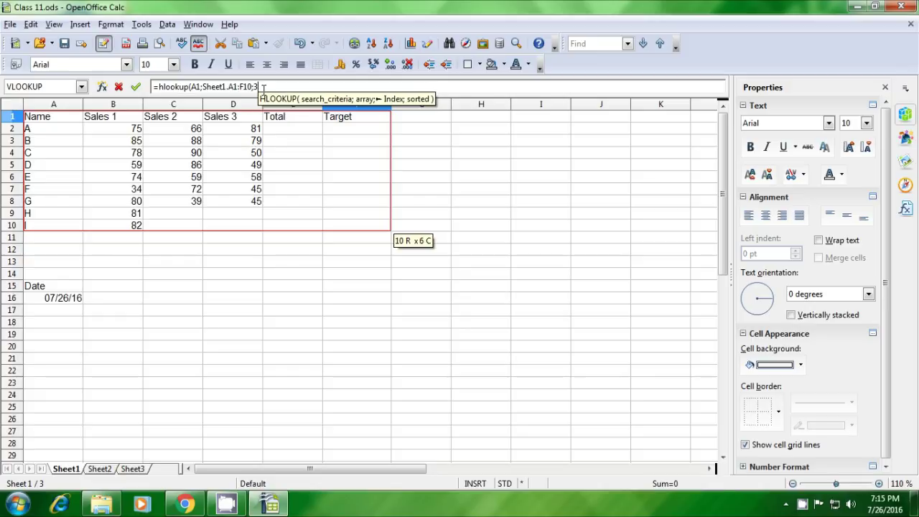
{"action": "type", "text": ";"}
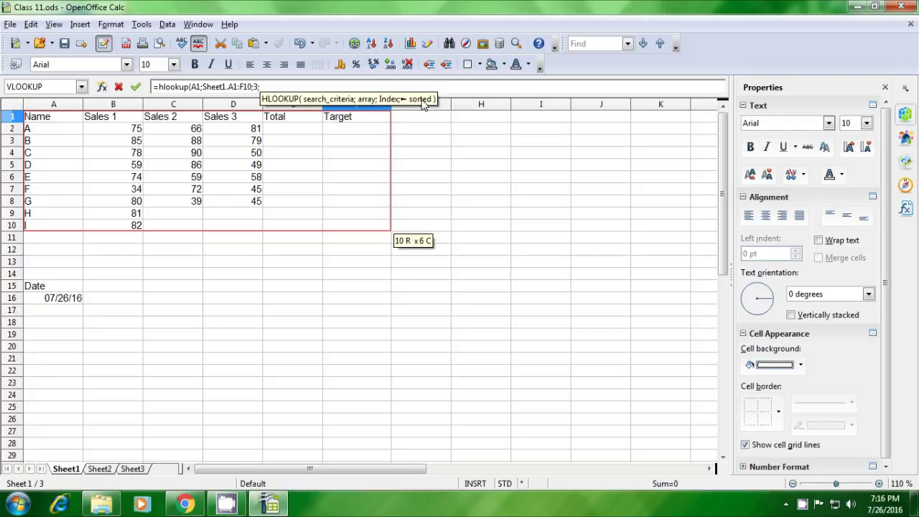
{"action": "type", "text": "0"}
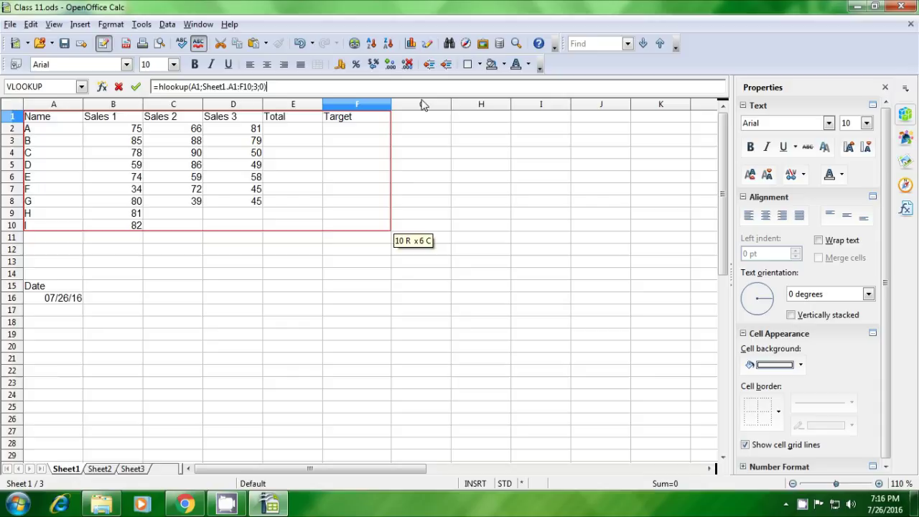
{"action": "key", "text": "Return"}
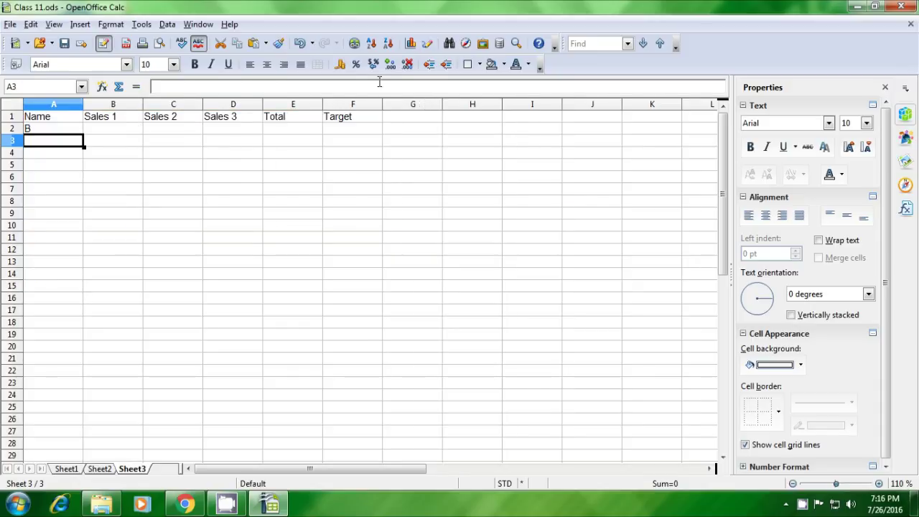
- Fill the HLOOKUP formula from A2 across through F2 on Sheet3
{"action": "left_click", "coordinate": [43, 132]}
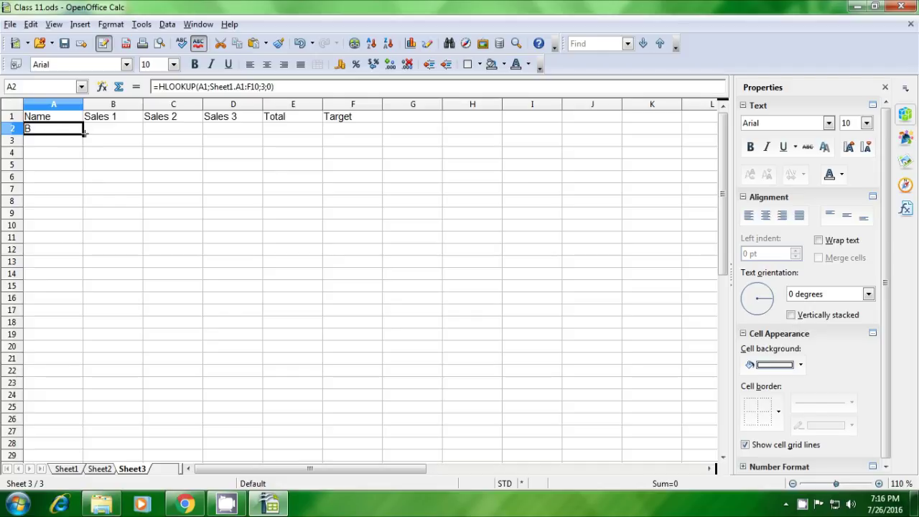
{"action": "left_click_drag", "start_coordinate": [84, 134], "coordinate": [353, 132]}
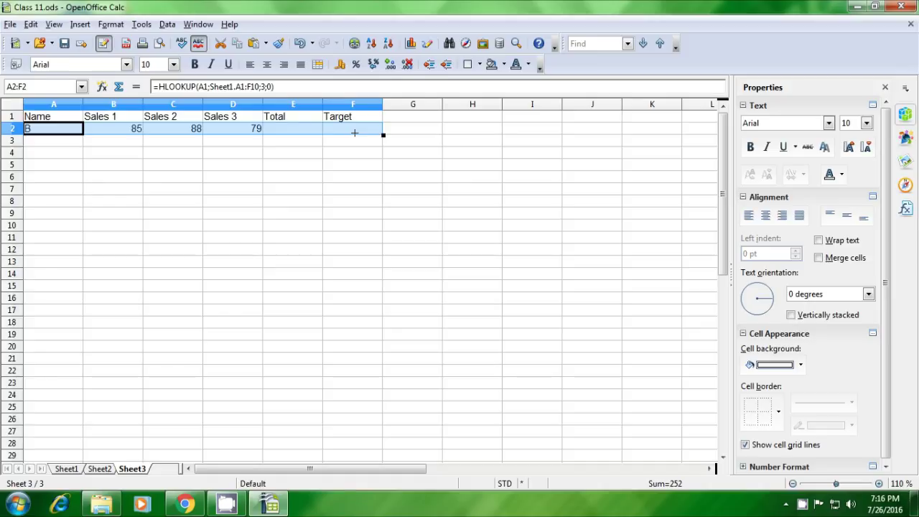
{"action": "left_click", "coordinate": [108, 168]}
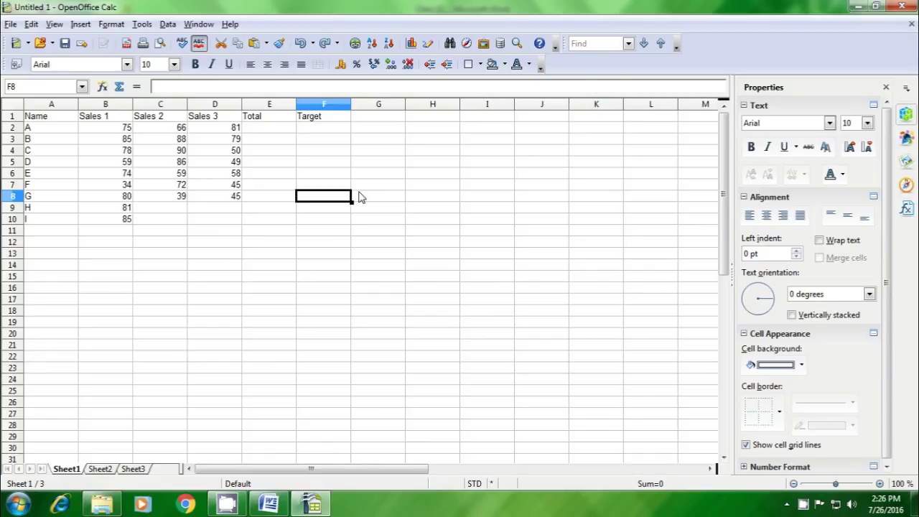
- Enter the formula =SUM(B2:D2) in the Total cell E2 of Sheet1
{"action": "left_click", "coordinate": [269, 129]}
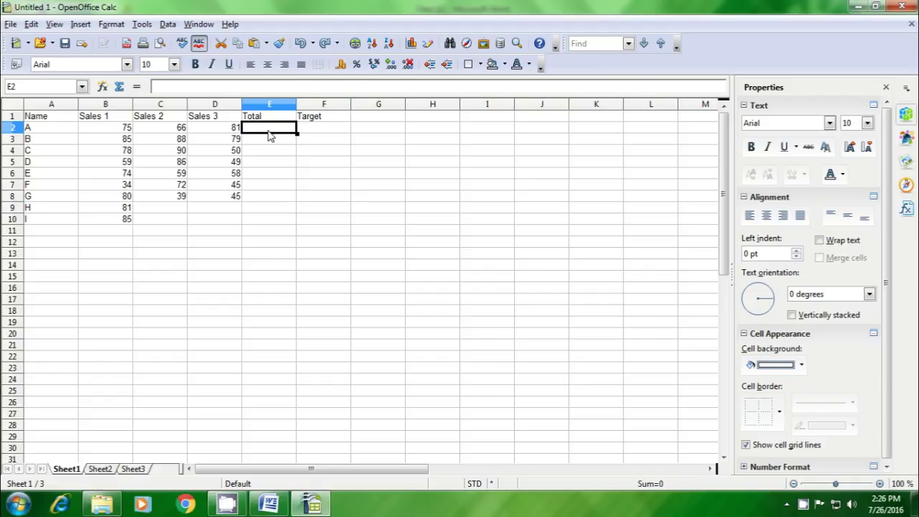
{"action": "type", "text": "=sum"}
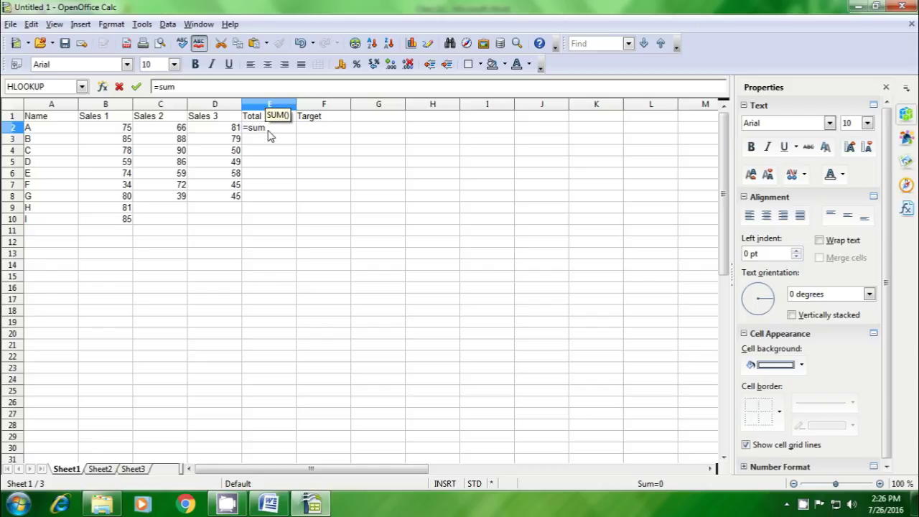
{"action": "type", "text": "("}
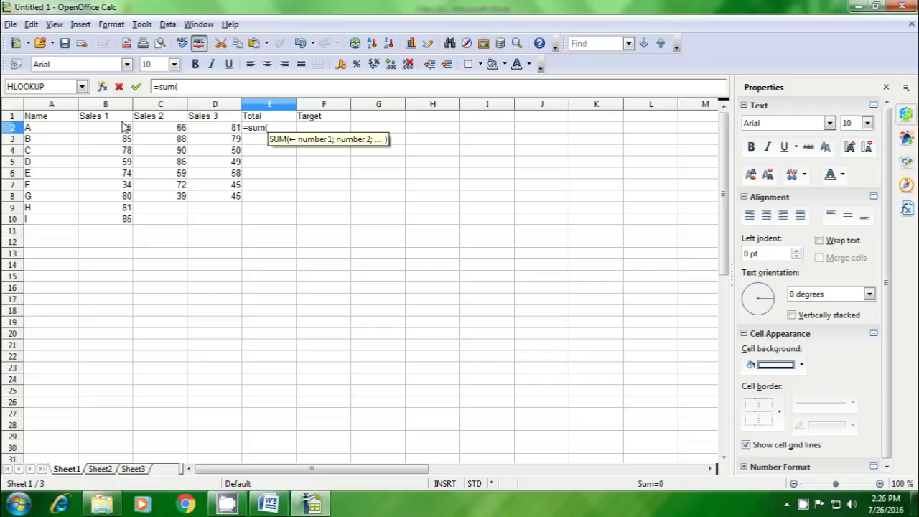
{"action": "left_click_drag", "start_coordinate": [102, 128], "coordinate": [194, 137]}
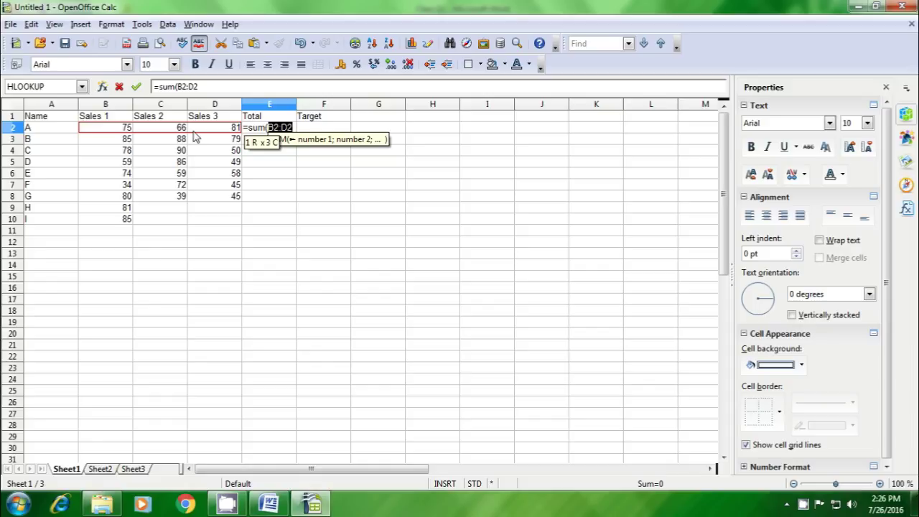
{"action": "type", "text": ")"}
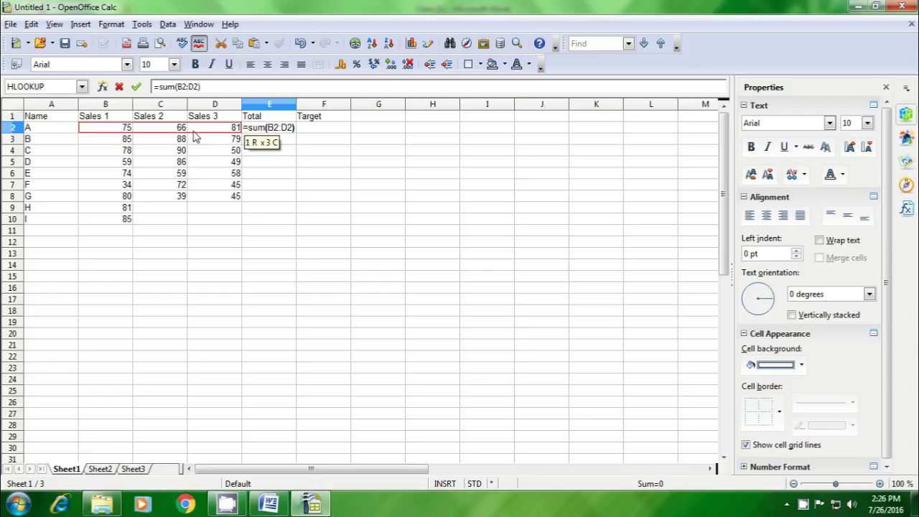
{"action": "key", "text": "Return"}
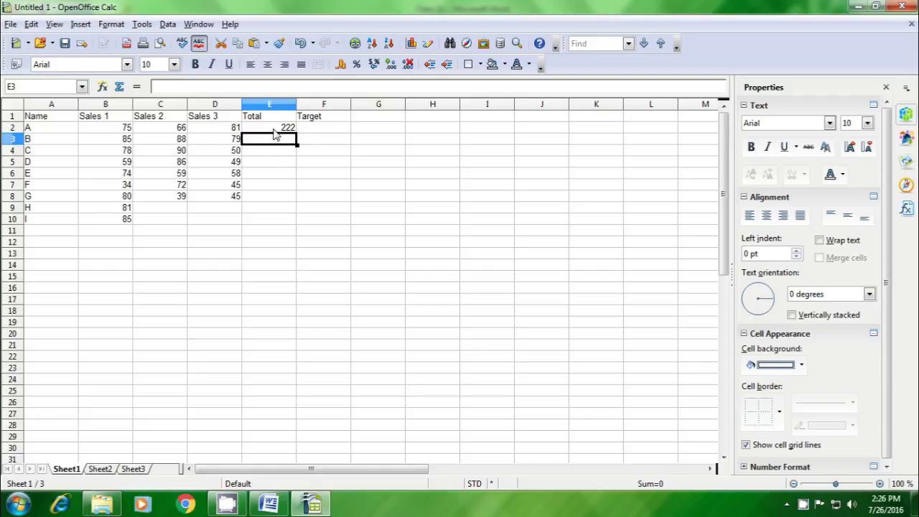
- Fill the SUM formula from E2 down through E10 in the Total column
{"action": "left_click", "coordinate": [275, 129]}
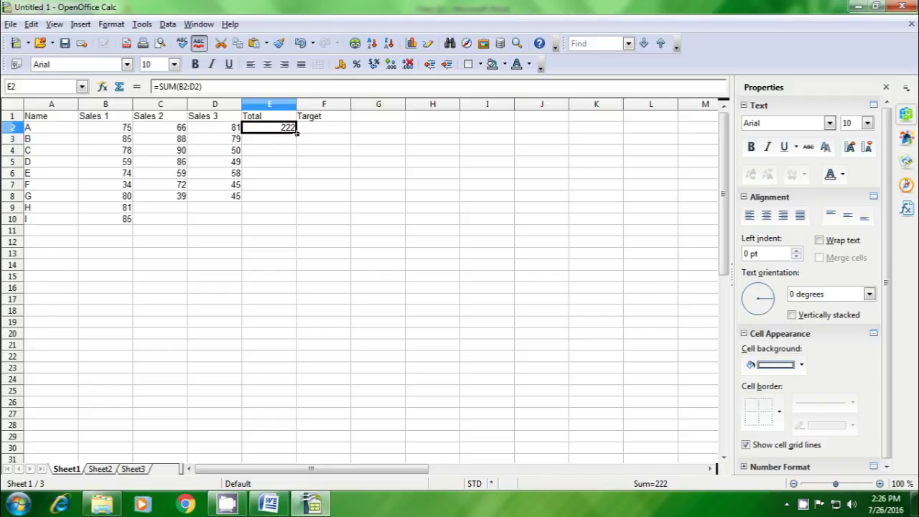
{"action": "left_click_drag", "start_coordinate": [296, 133], "coordinate": [300, 219]}
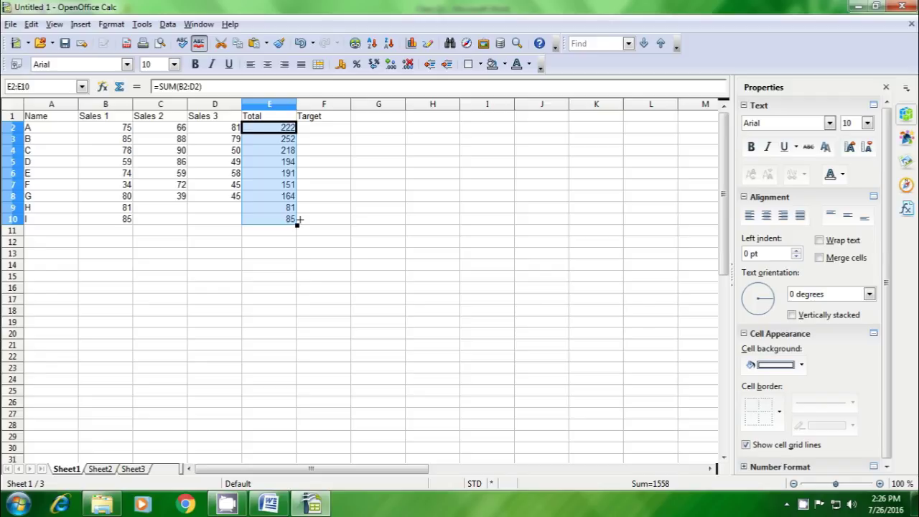
{"action": "left_click", "coordinate": [283, 236]}
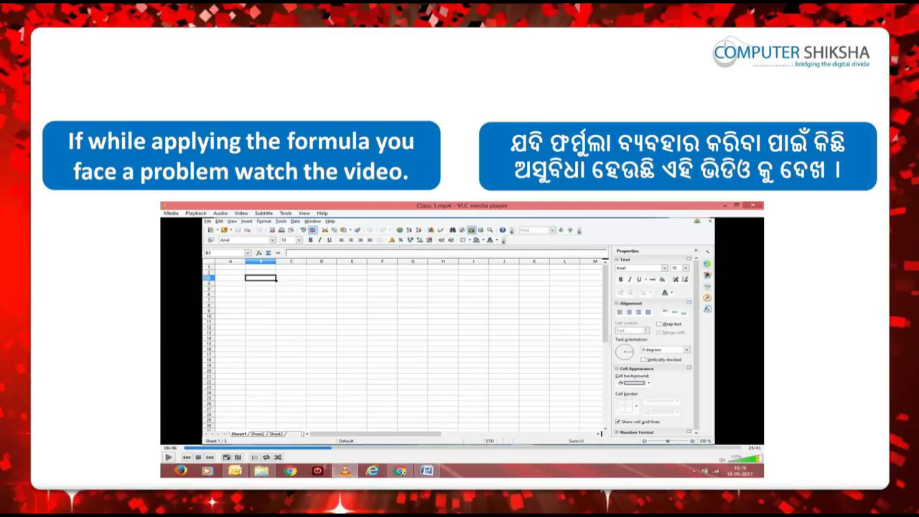
{"action": "left_click", "coordinate": [344, 267]}
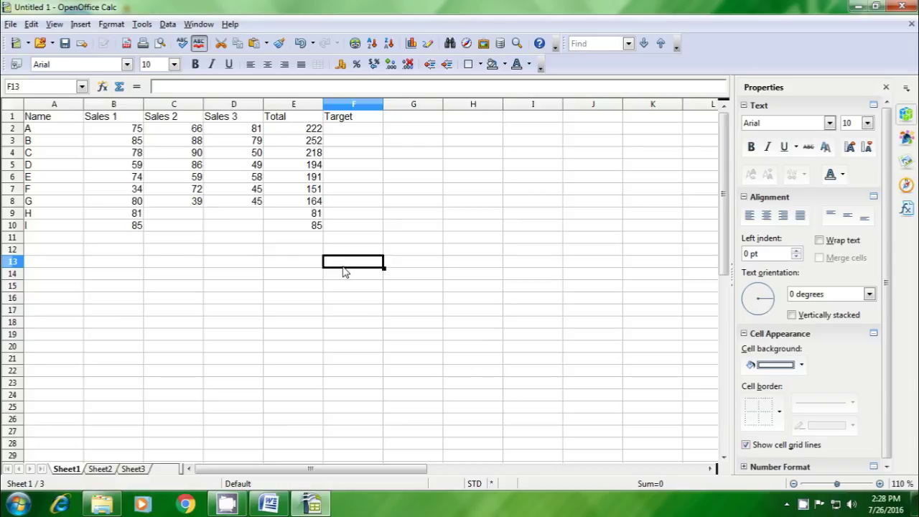
- Begin an IF formula in the Target cell F2 with the test E2>195
{"action": "left_click", "coordinate": [347, 136]}
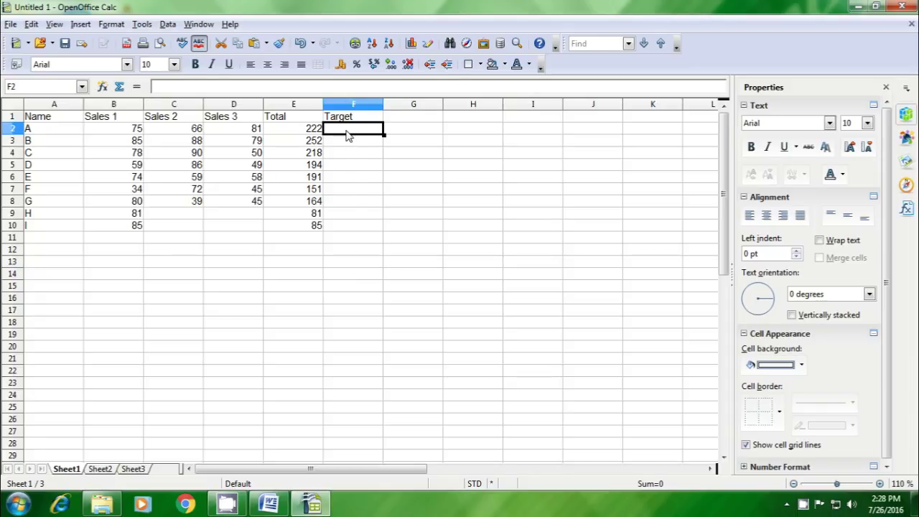
{"action": "type", "text": "=if"}
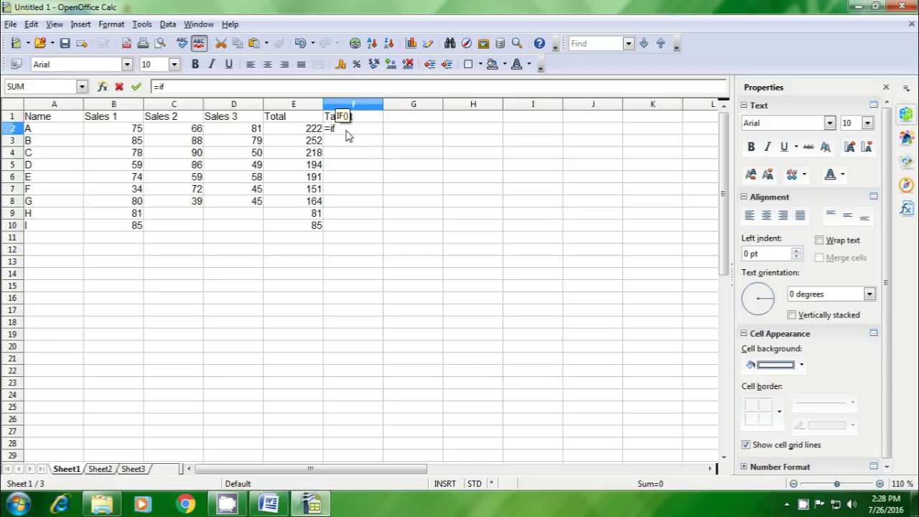
{"action": "type", "text": "("}
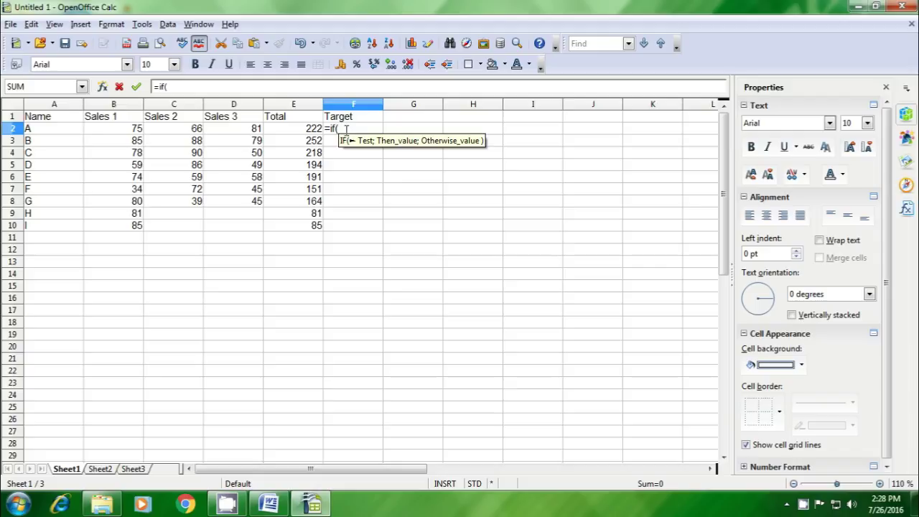
{"action": "left_click", "coordinate": [313, 134]}
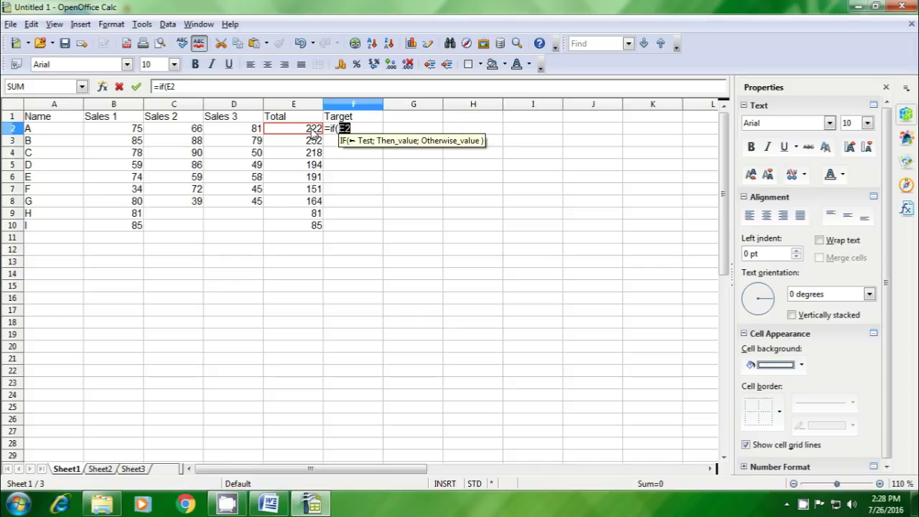
{"action": "type", "text": ">"}
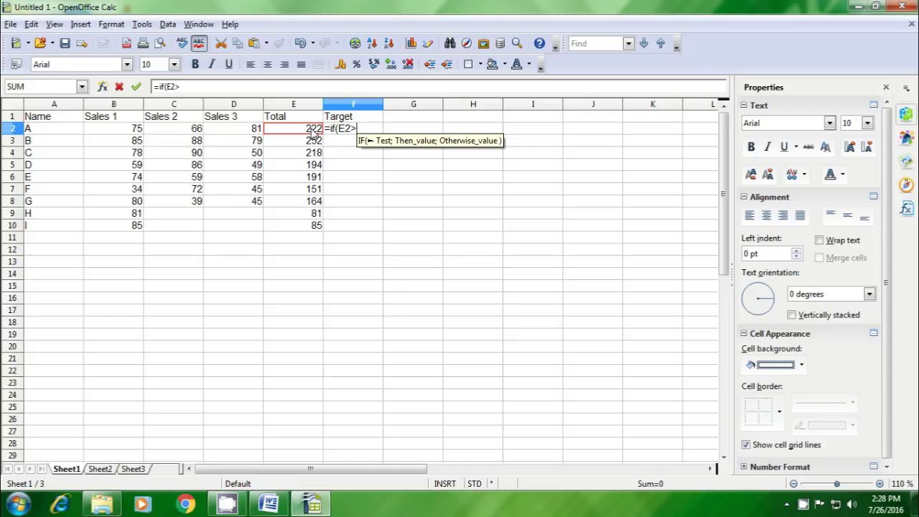
{"action": "type", "text": "195"}
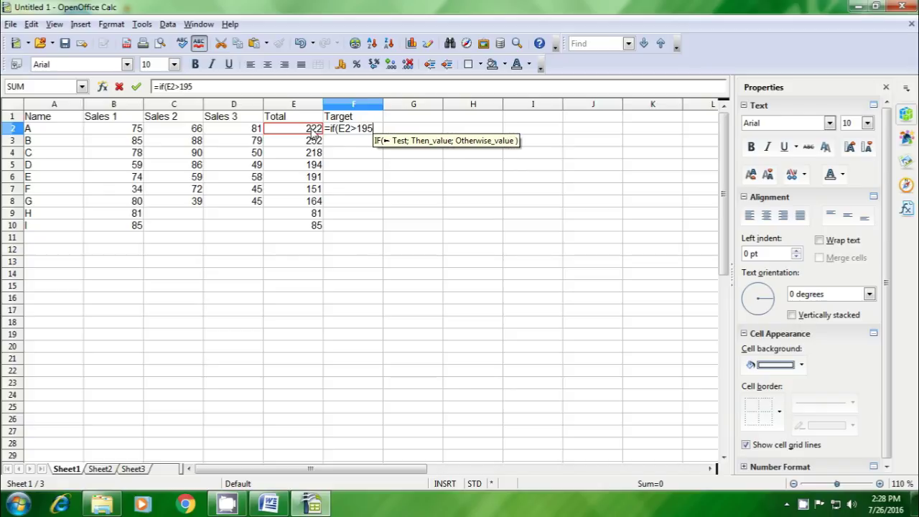
{"action": "type", "text": ";"}
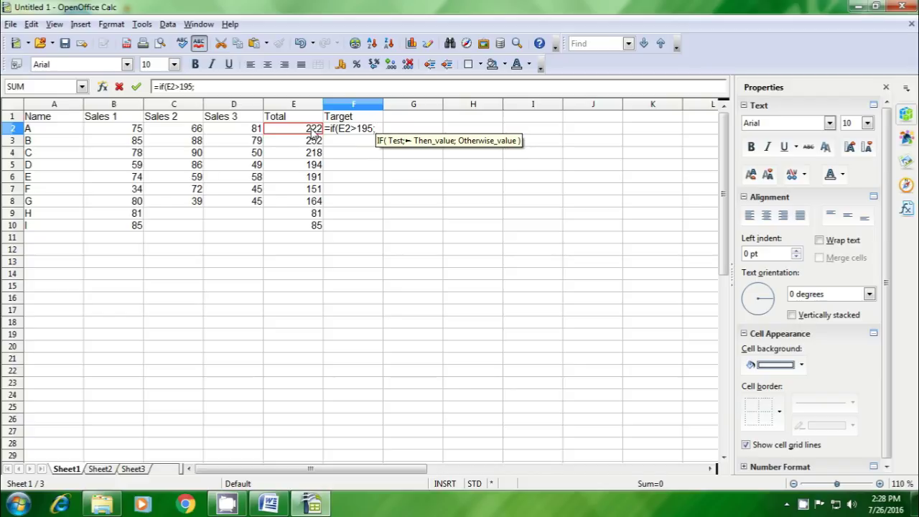
- Complete the IF formula with "Completed" as the then value and "Not Complete" as the otherwise value, and enter it
{"action": "type", "text": "\""}
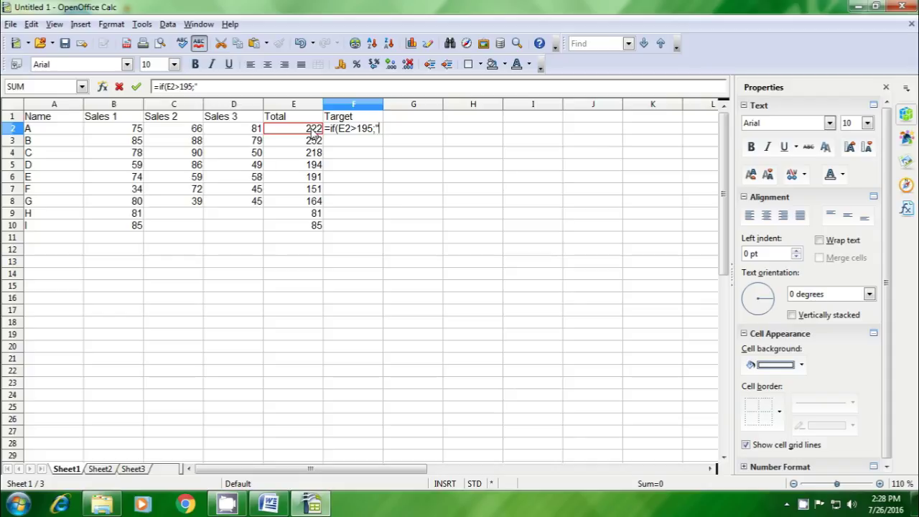
{"action": "type", "text": "Completed"}
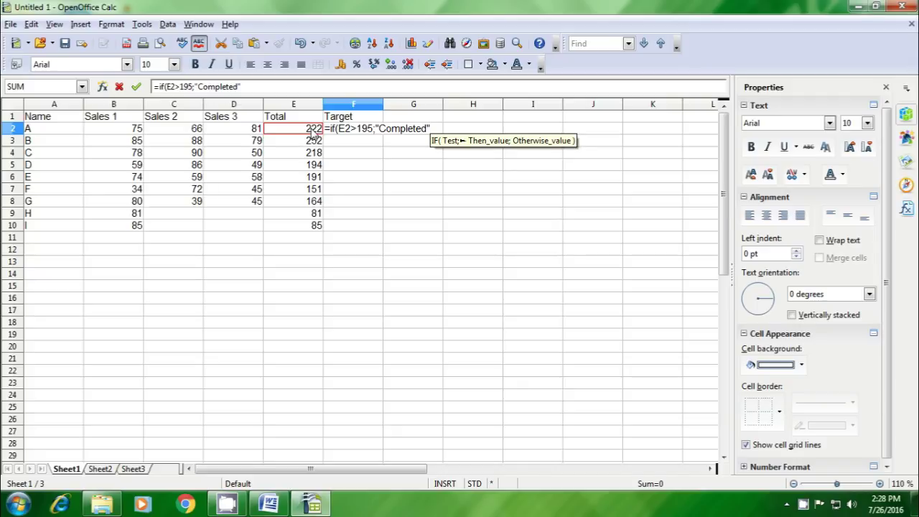
{"action": "type", "text": ";"}
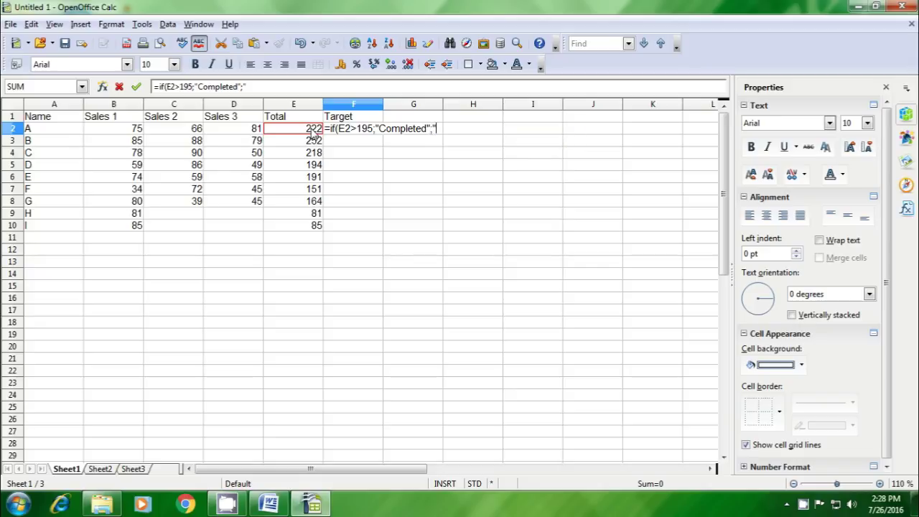
{"action": "type", "text": "\"No"}
{"action": "type", "text": "t "}
{"action": "type", "text": "Comp"}
{"action": "type", "text": "lete"}
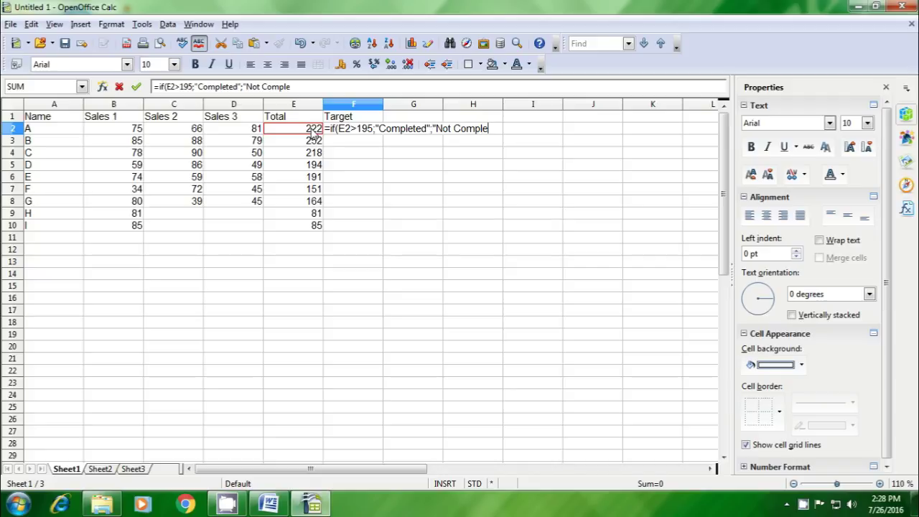
{"action": "type", "text": "\""}
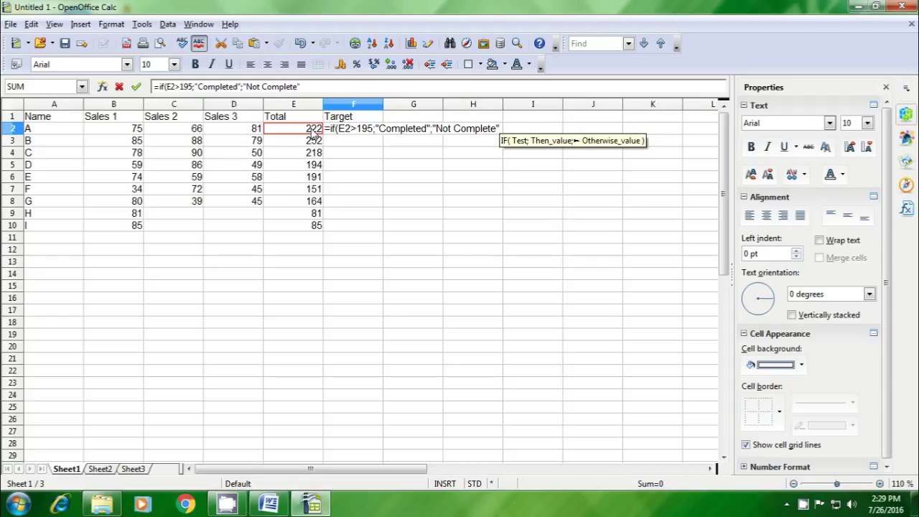
{"action": "type", "text": ")"}
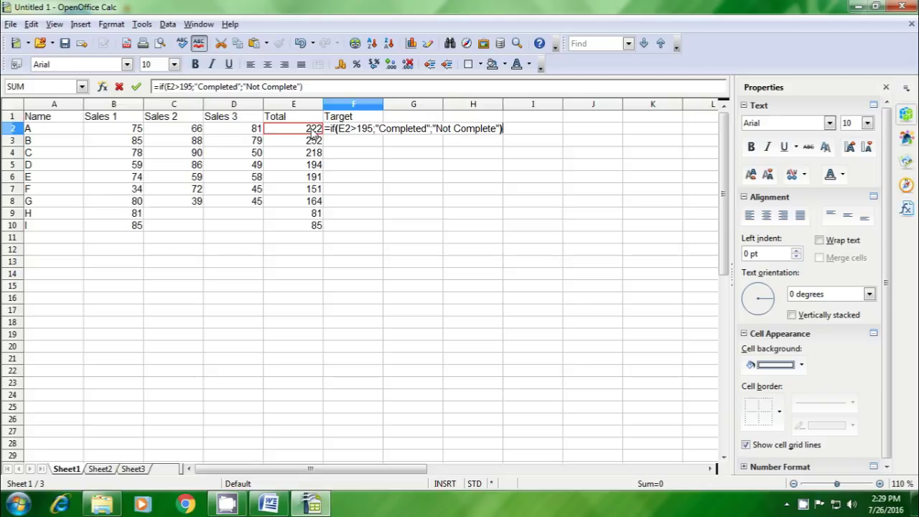
{"action": "key", "text": "Return"}
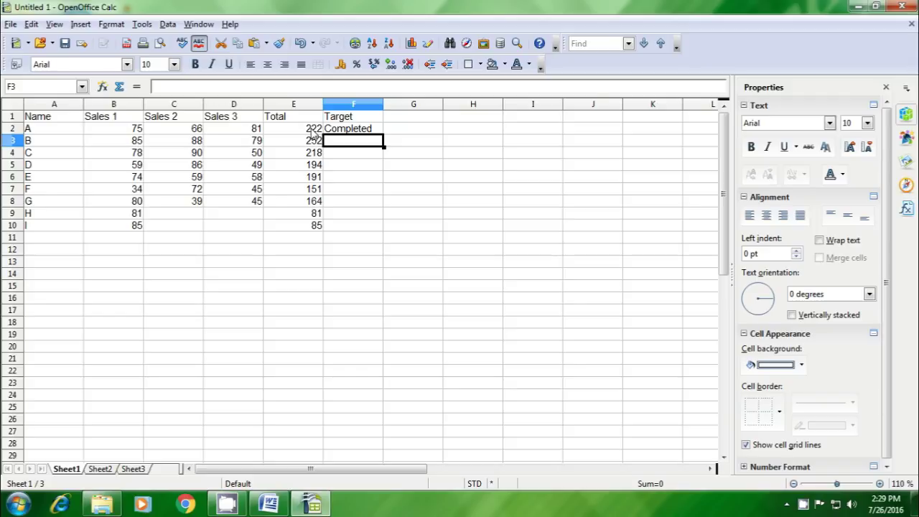
- Fill the IF formula from F2 down through F10 and widen column F slightly to fit its text
{"action": "left_click", "coordinate": [313, 133]}
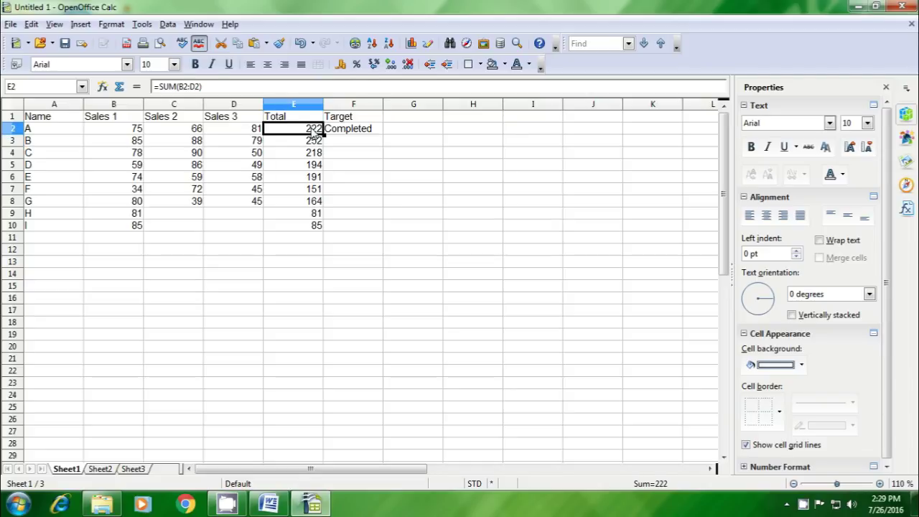
{"action": "left_click", "coordinate": [352, 132]}
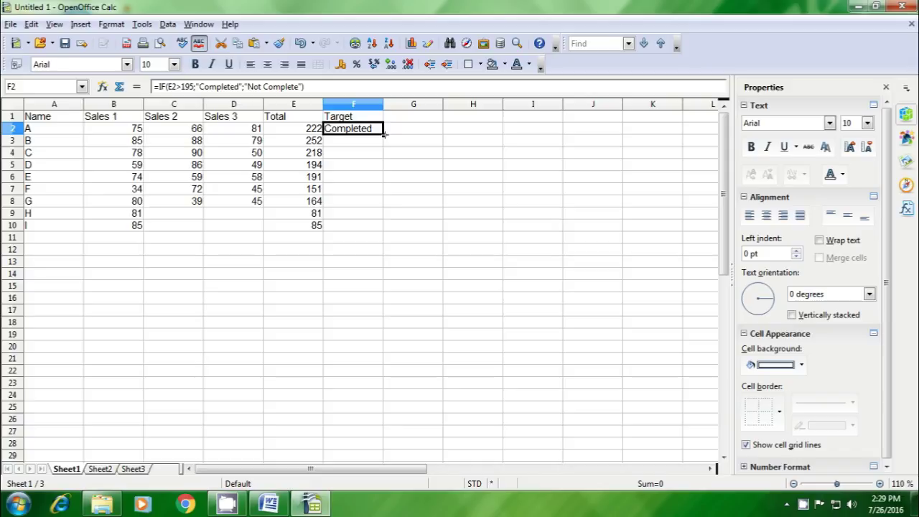
{"action": "left_click_drag", "start_coordinate": [384, 135], "coordinate": [385, 228]}
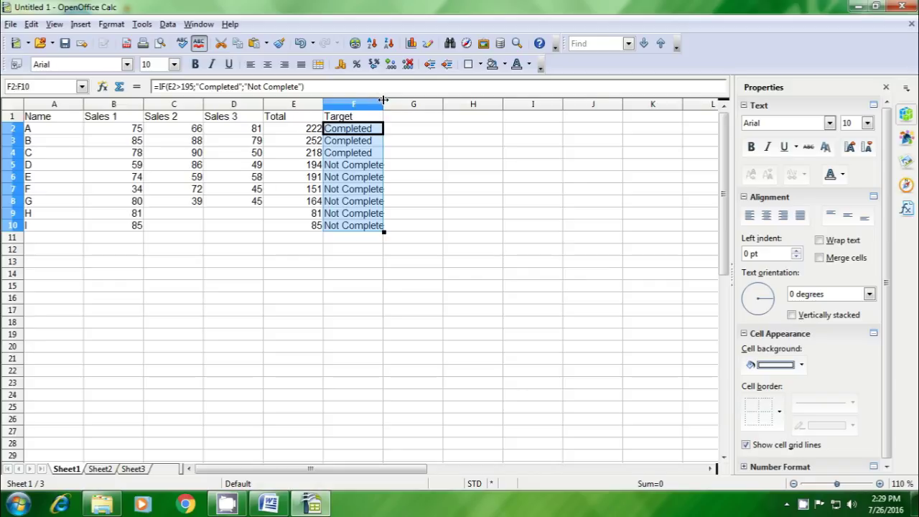
{"action": "left_click_drag", "start_coordinate": [383, 100], "coordinate": [392, 102]}
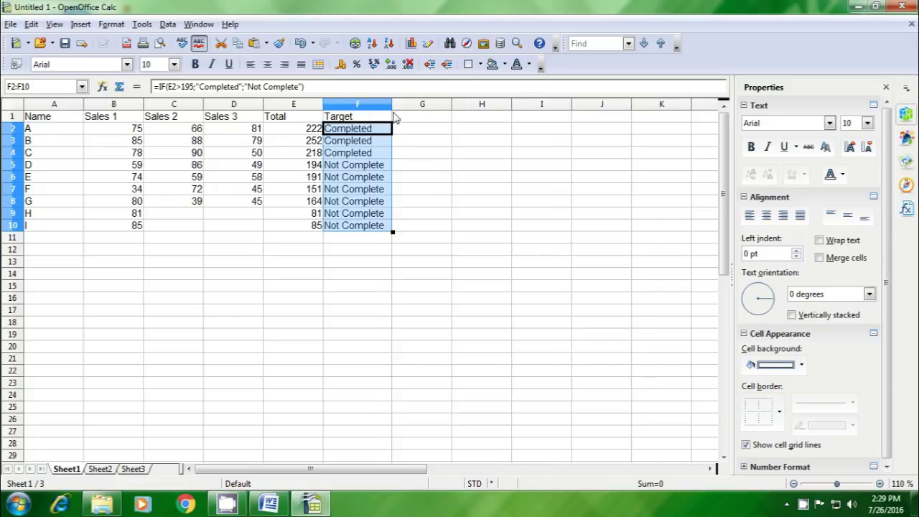
{"action": "left_click", "coordinate": [348, 257]}
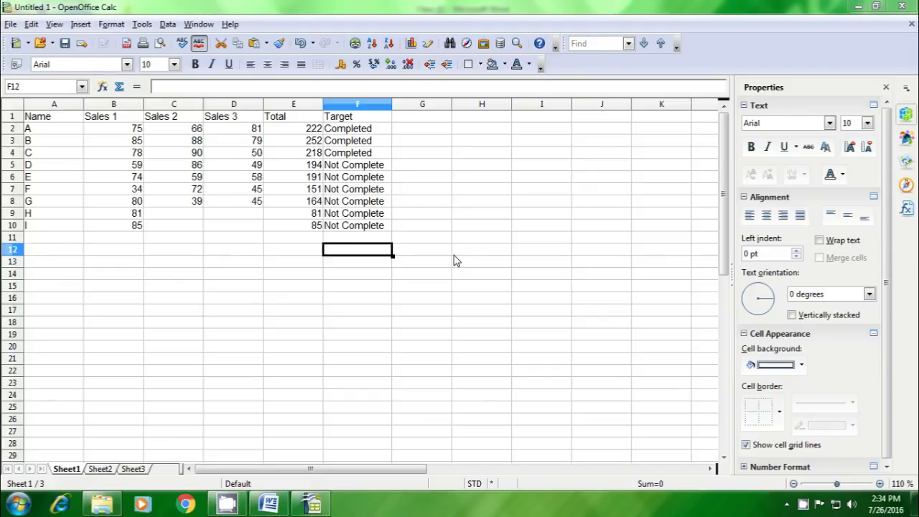
- Add the heading Maximum in cell G1, beside the Target heading
{"action": "left_click", "coordinate": [414, 120]}
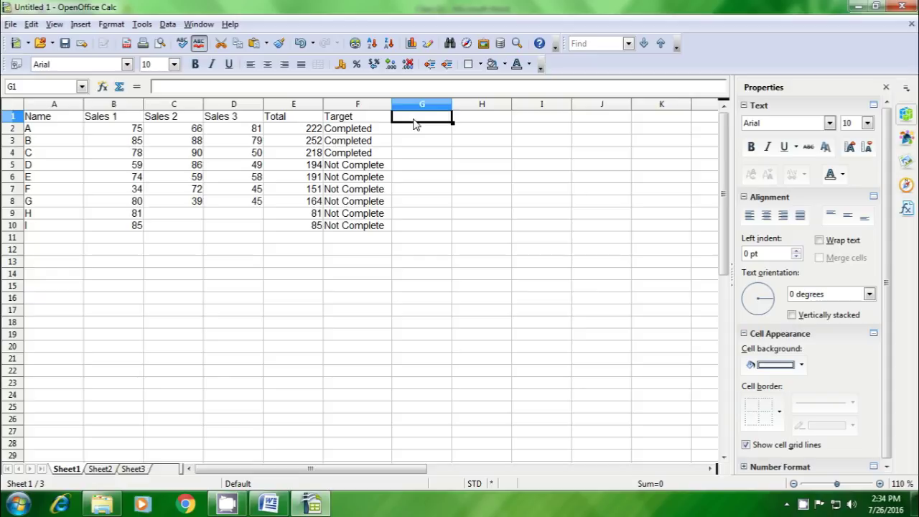
{"action": "type", "text": "M"}
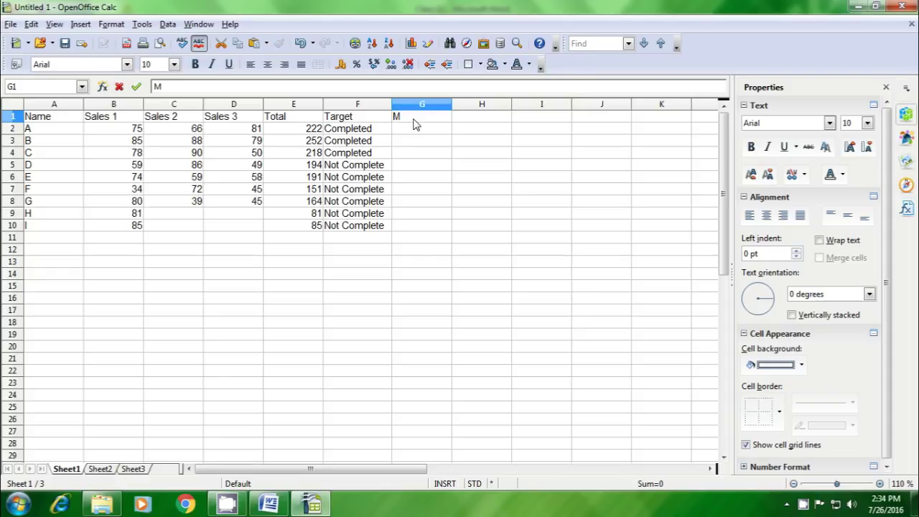
{"action": "type", "text": "aximum"}
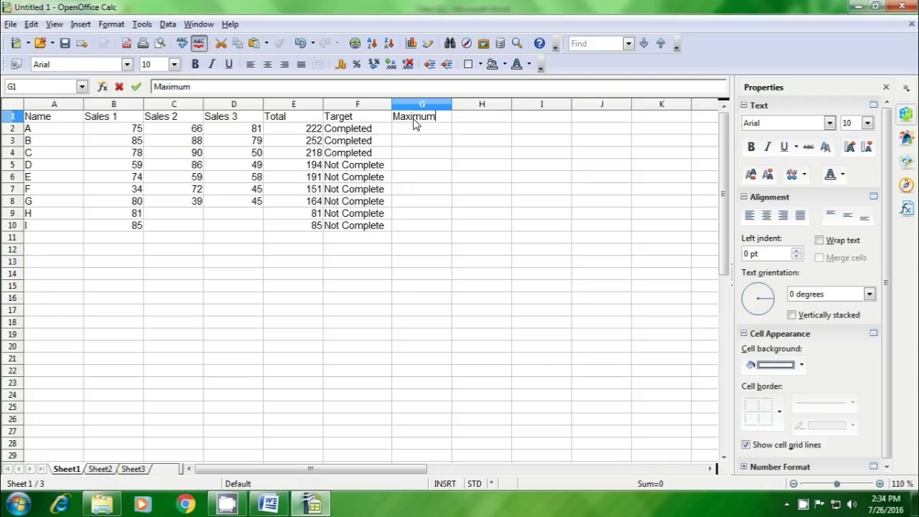
{"action": "key", "text": "Return"}
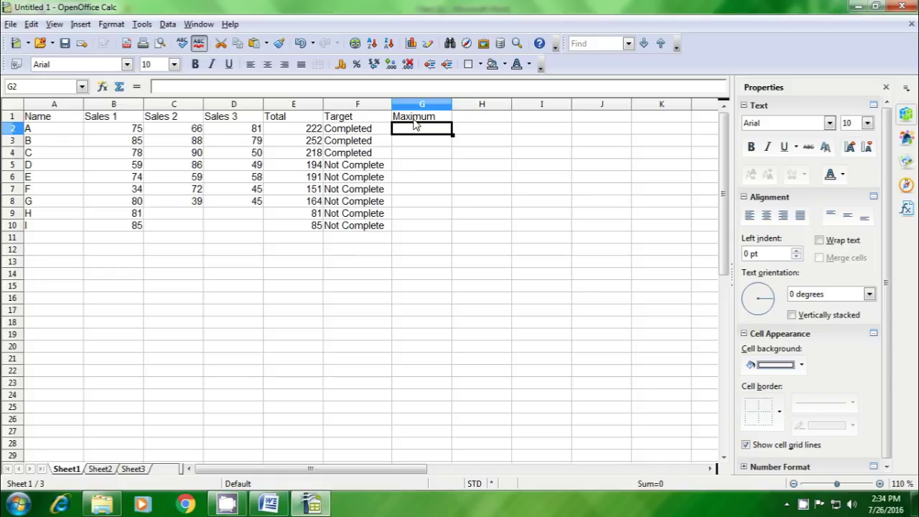
- Enter the formula =MAX(B2:D2) in the Maximum cell G2
{"action": "type", "text": "=m"}
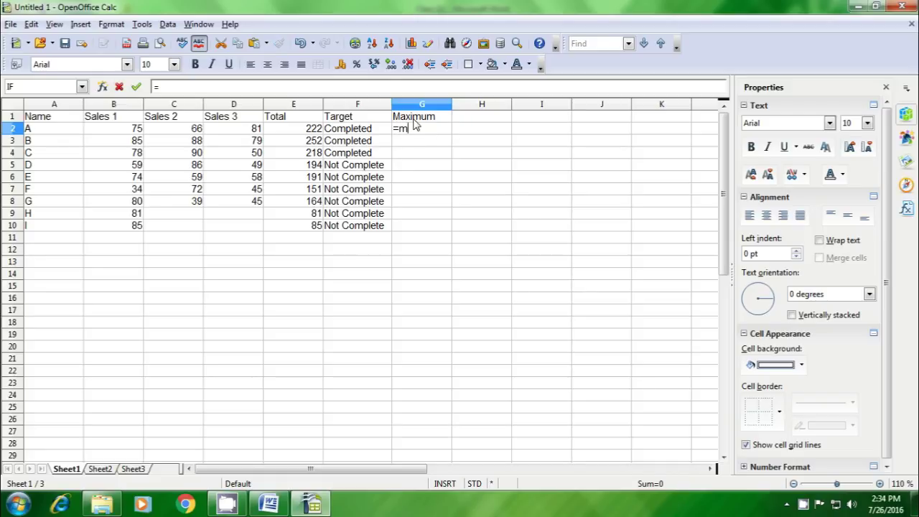
{"action": "type", "text": "ax"}
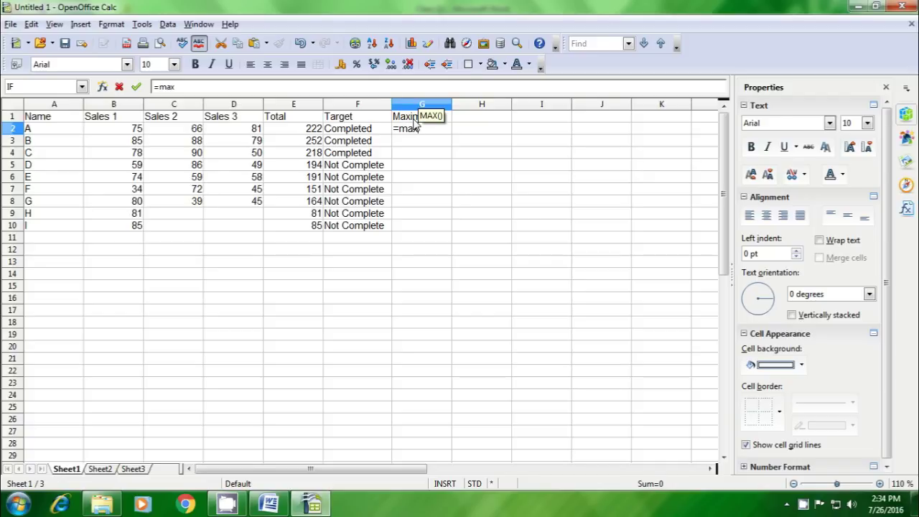
{"action": "type", "text": "("}
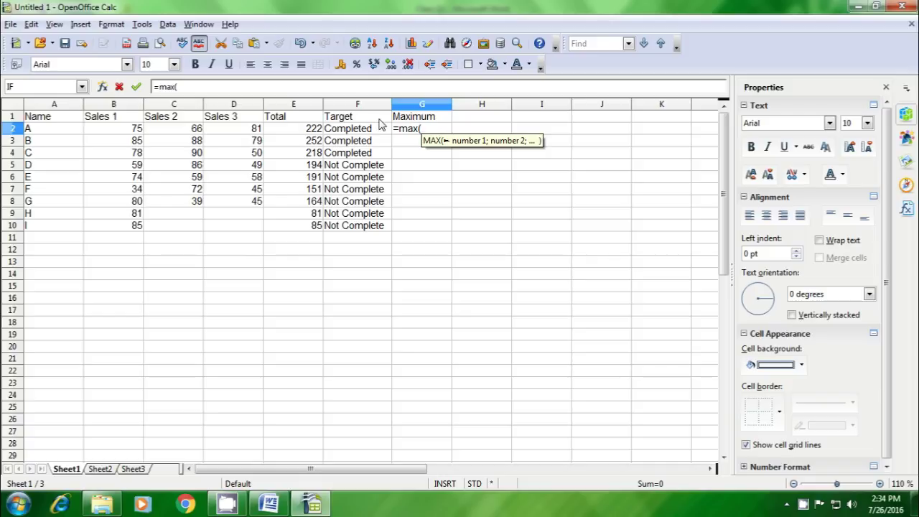
{"action": "left_click", "coordinate": [129, 133]}
{"action": "left_click_drag", "start_coordinate": [129, 137], "coordinate": [255, 138]}
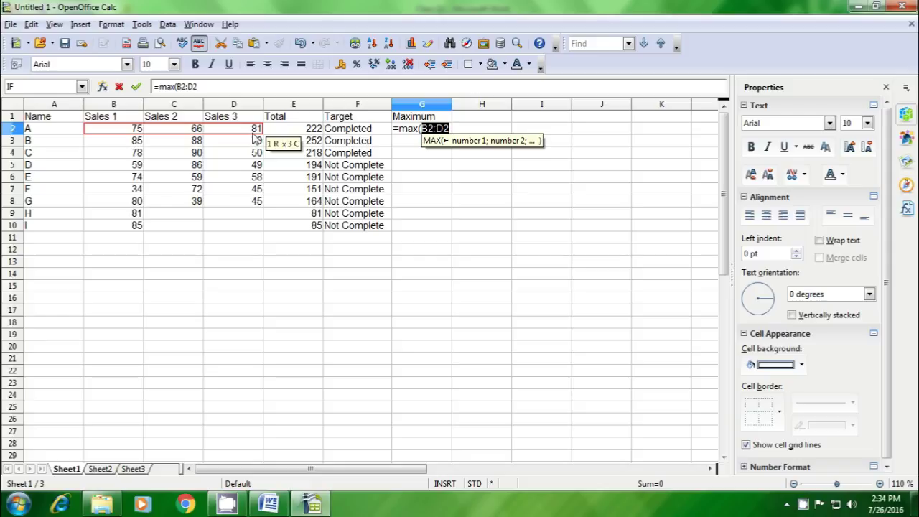
{"action": "type", "text": ")"}
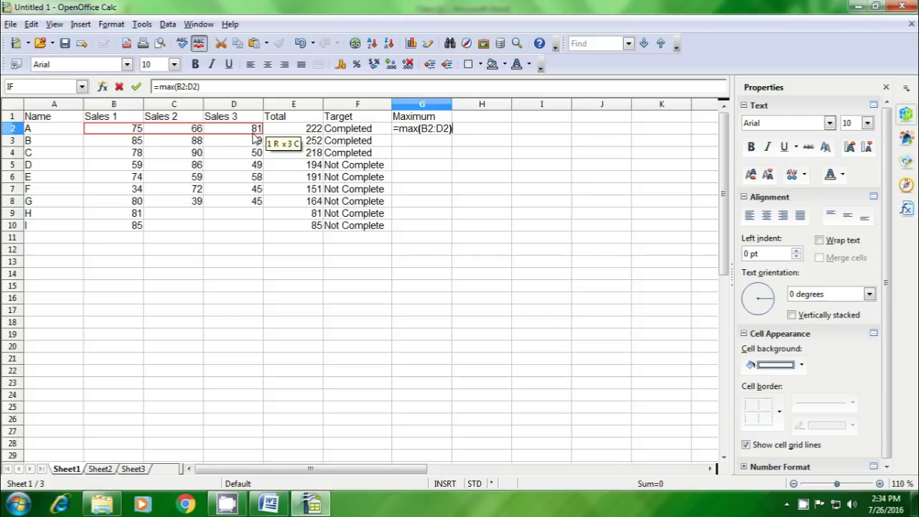
{"action": "key", "text": "Return"}
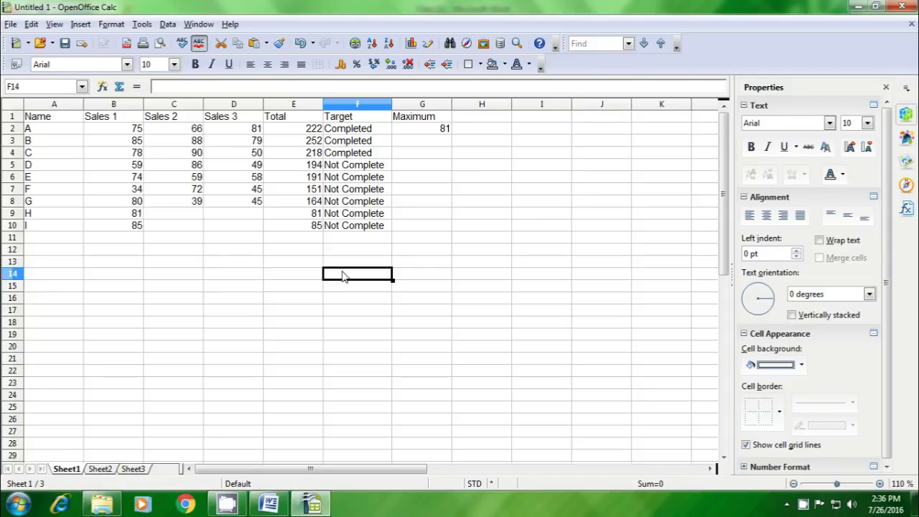
- Add the label Date in cell A15 and enter the formula =TODAY() in cell A16 below it
{"action": "left_click", "coordinate": [62, 290]}
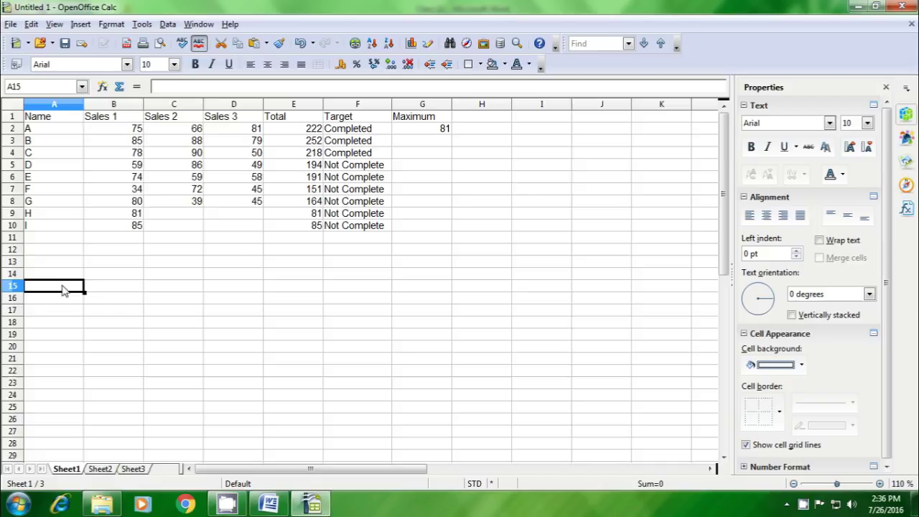
{"action": "type", "text": "Date"}
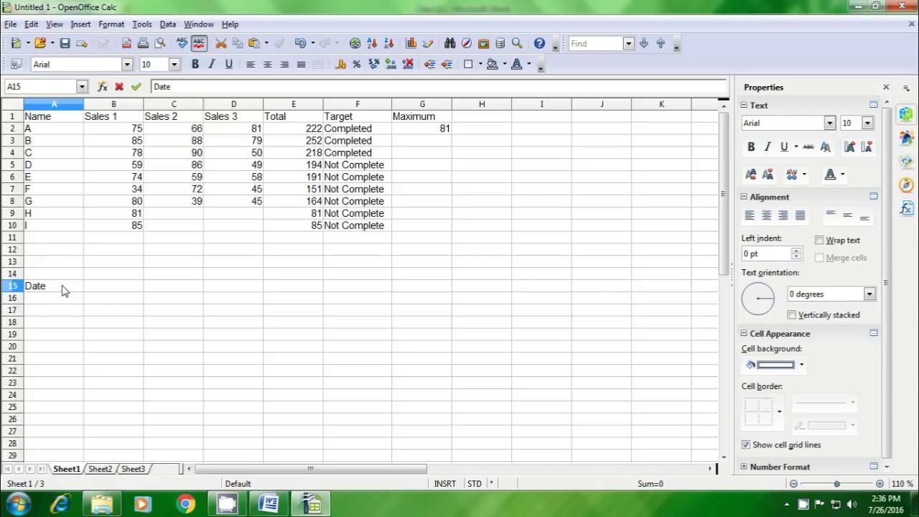
{"action": "key", "text": "Return"}
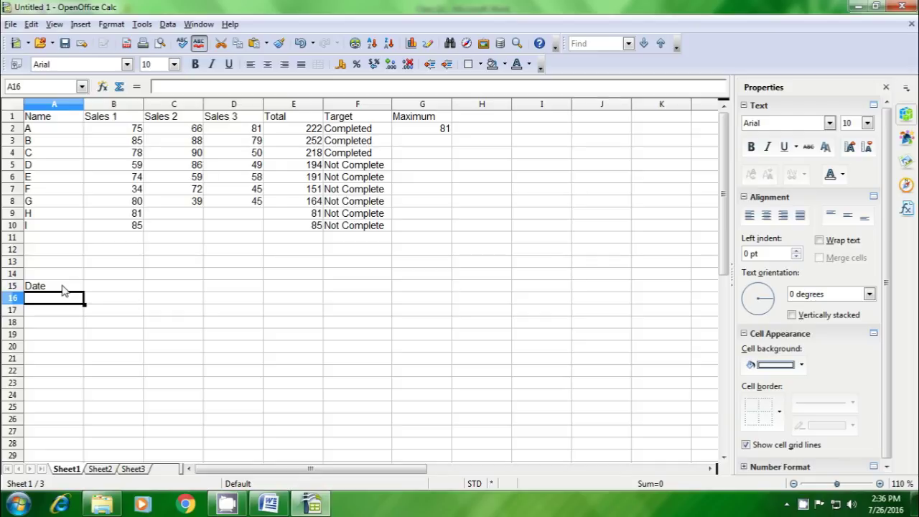
{"action": "type", "text": "="}
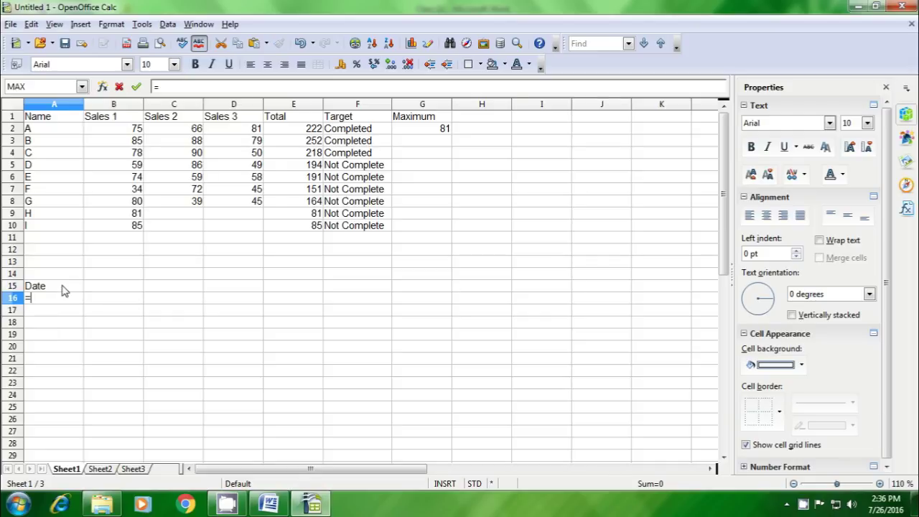
{"action": "type", "text": "oday("}
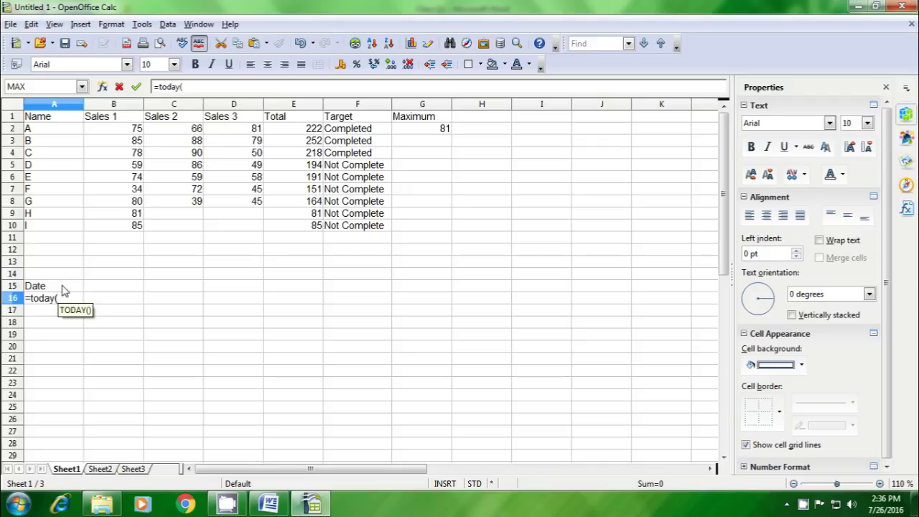
{"action": "type", "text": ")"}
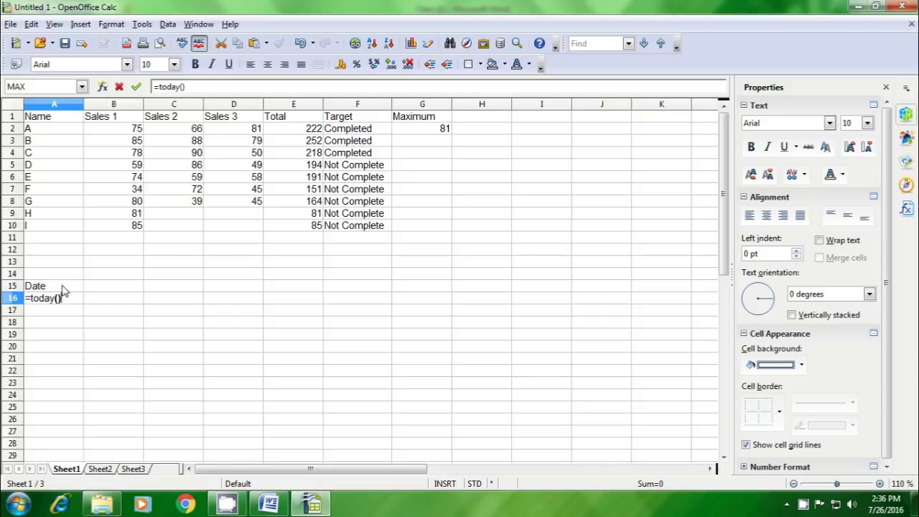
{"action": "key", "text": "Return"}
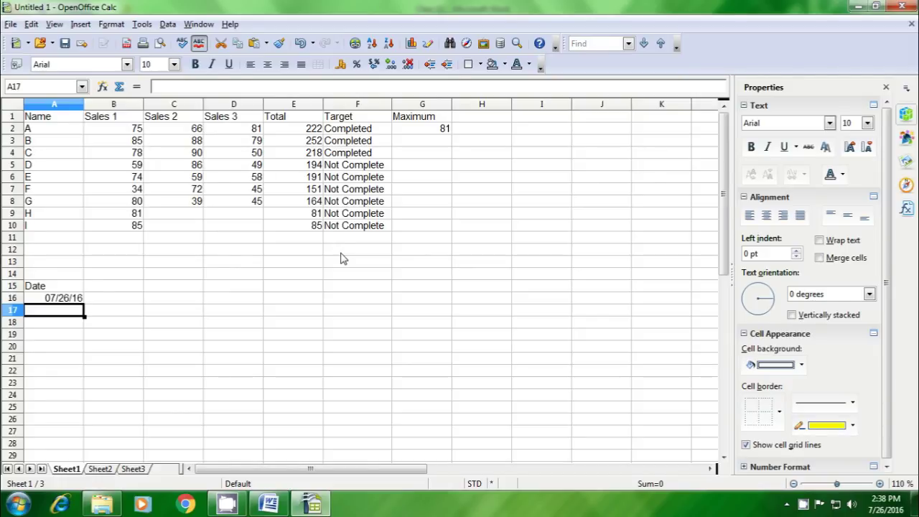
- Add the heading Minimum in cell H1, beside the Maximum heading
{"action": "left_click", "coordinate": [468, 119]}
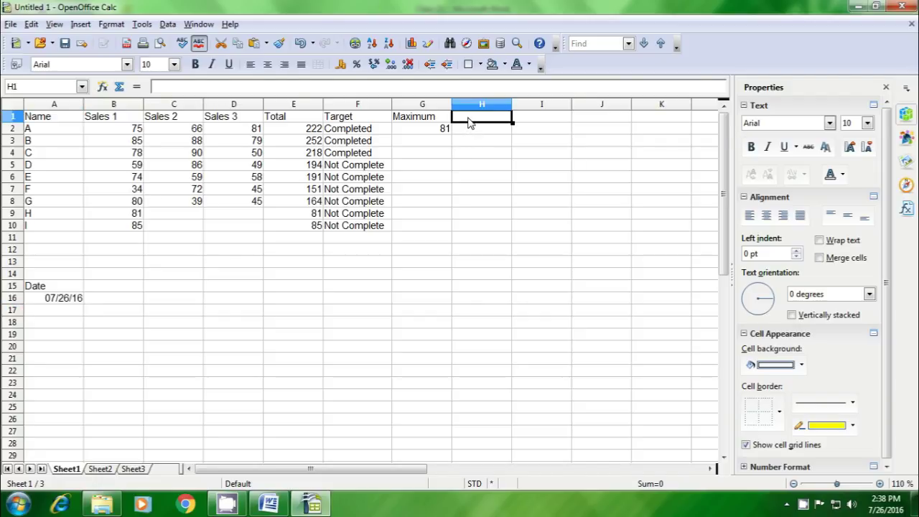
{"action": "type", "text": "Mi"}
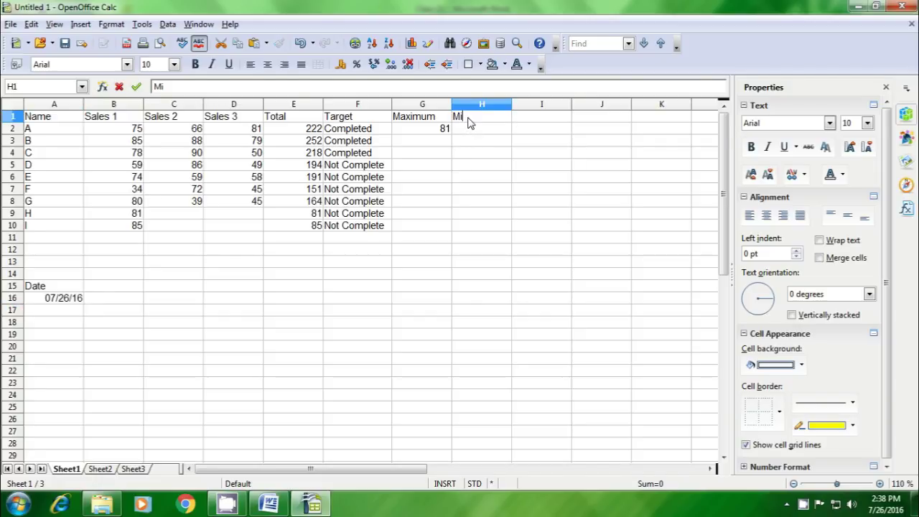
{"action": "type", "text": "nimum"}
{"action": "key", "text": "Return"}
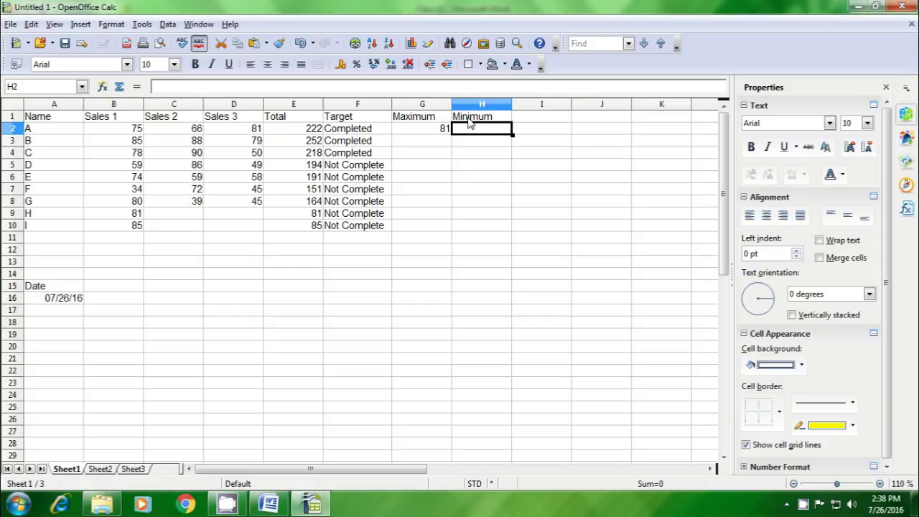
- Enter the formula =MIN(B2:D2) in the Minimum cell H2
{"action": "type", "text": "=m"}
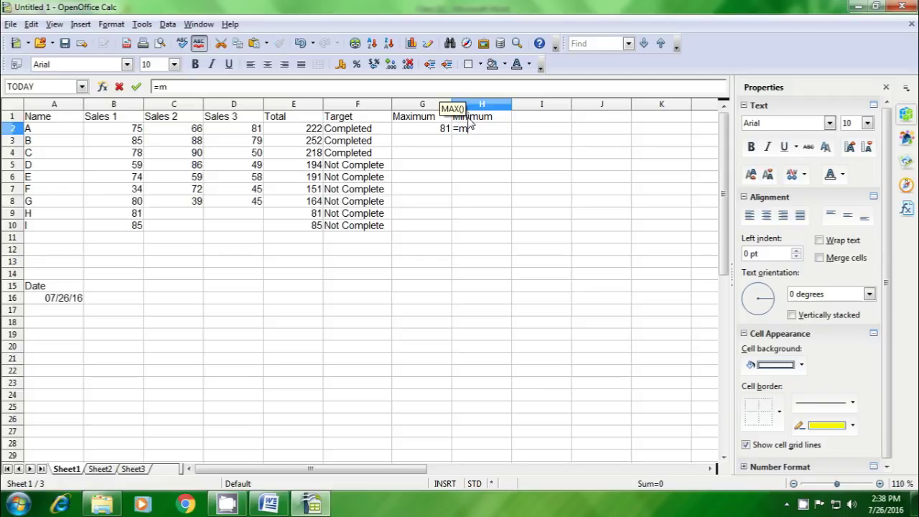
{"action": "type", "text": "in"}
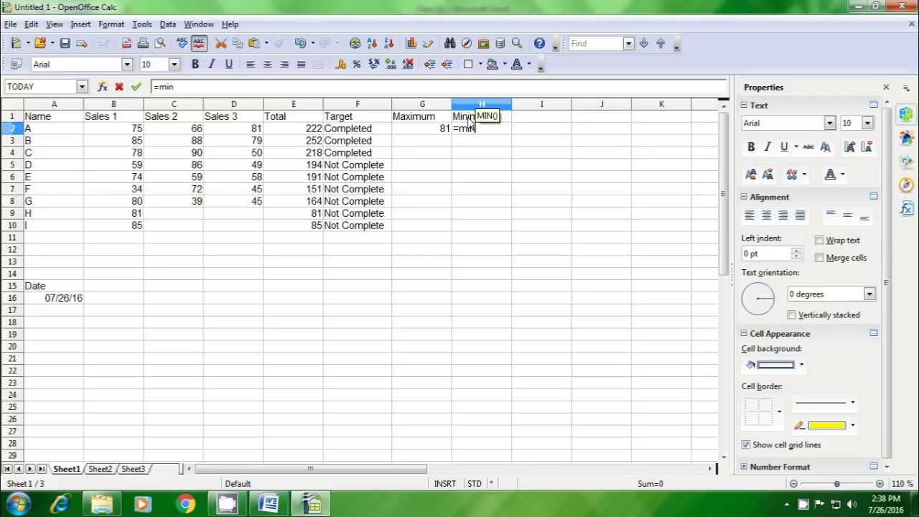
{"action": "type", "text": "("}
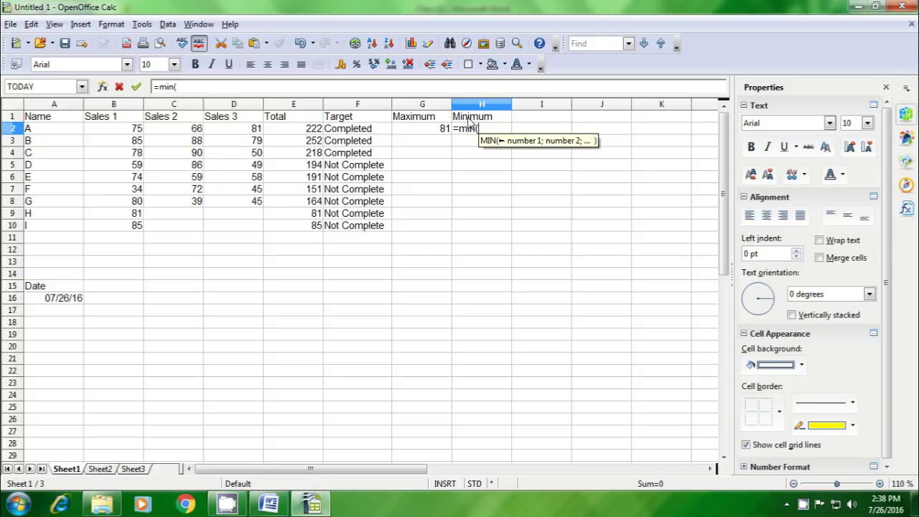
{"action": "left_click", "coordinate": [133, 130]}
{"action": "left_click_drag", "start_coordinate": [133, 130], "coordinate": [219, 136]}
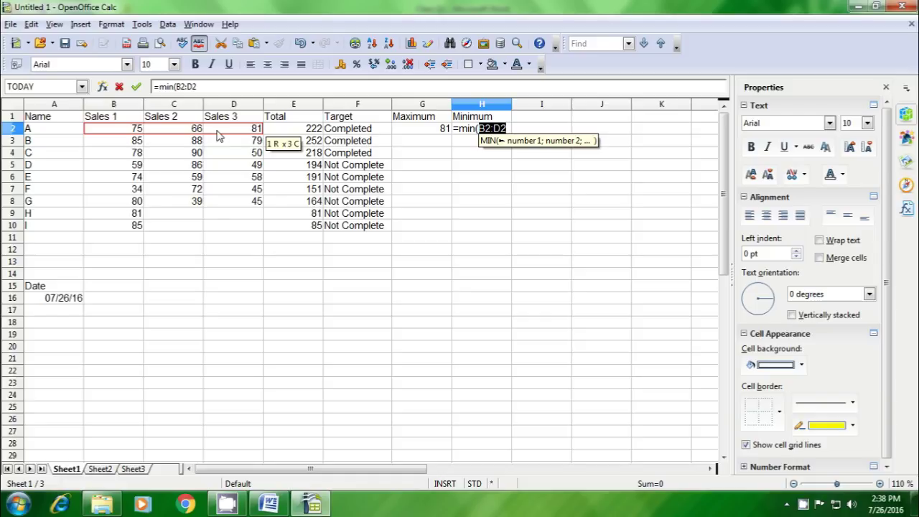
{"action": "type", "text": ")"}
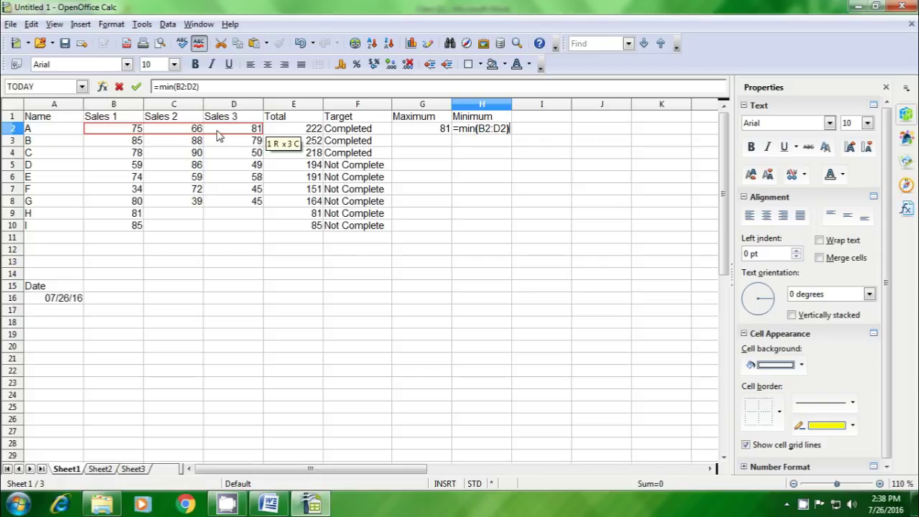
{"action": "key", "text": "Return"}
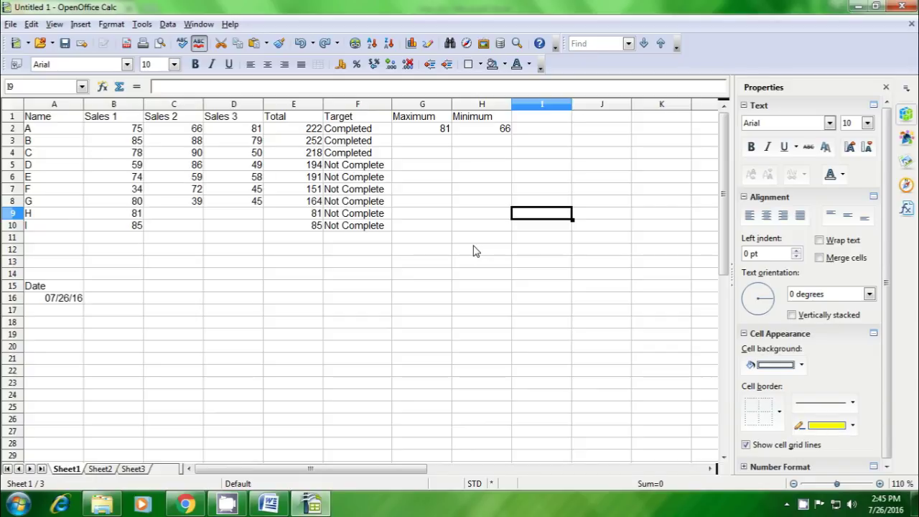
- Add the heading AND in cell I1, beside the Minimum heading
{"action": "left_click", "coordinate": [533, 121]}
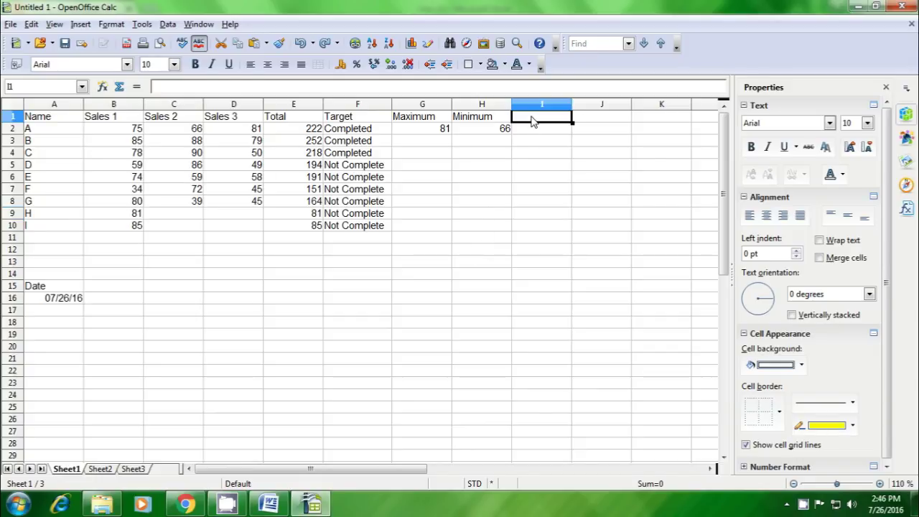
{"action": "type", "text": "AND"}
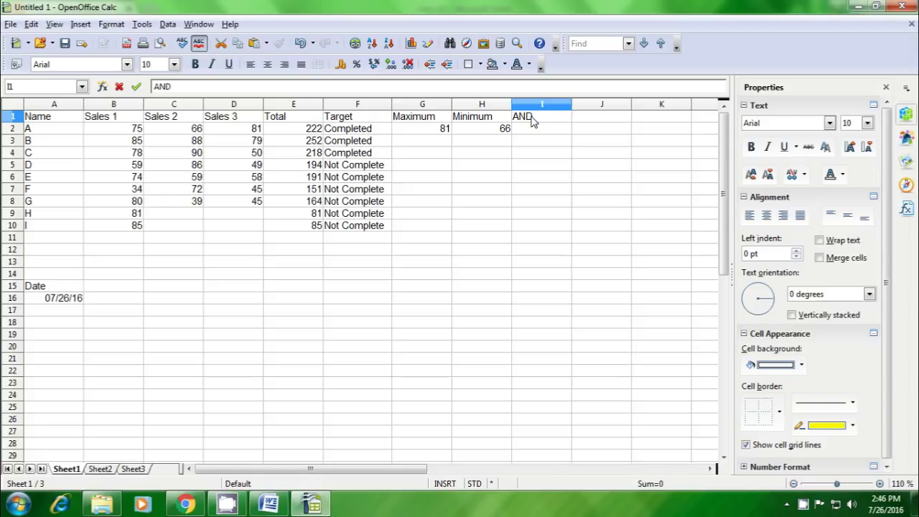
{"action": "key", "text": "Return"}
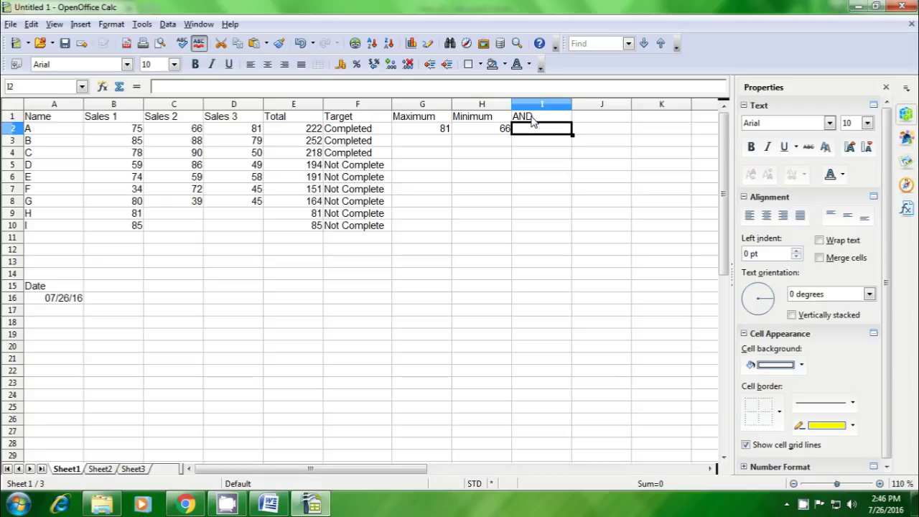
- Start an AND formula in cell I2 with E2>200 as its first condition
{"action": "type", "text": "="}
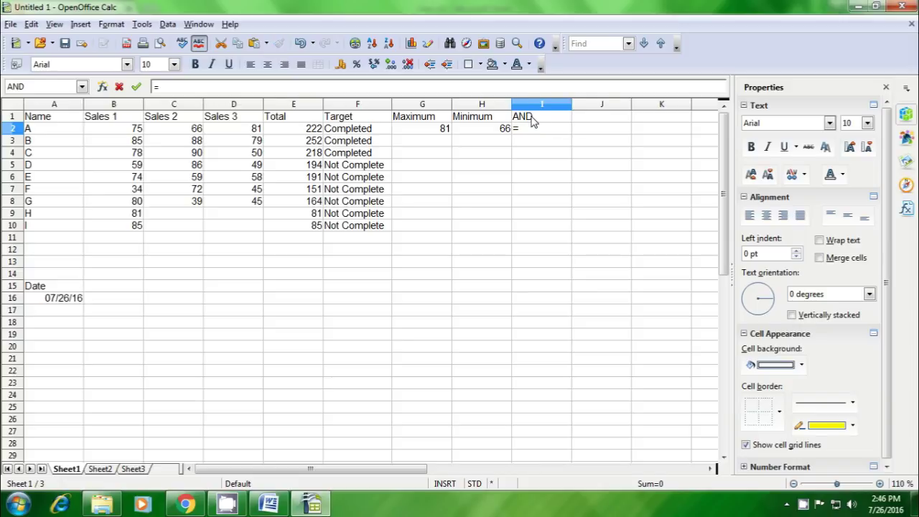
{"action": "type", "text": "and"}
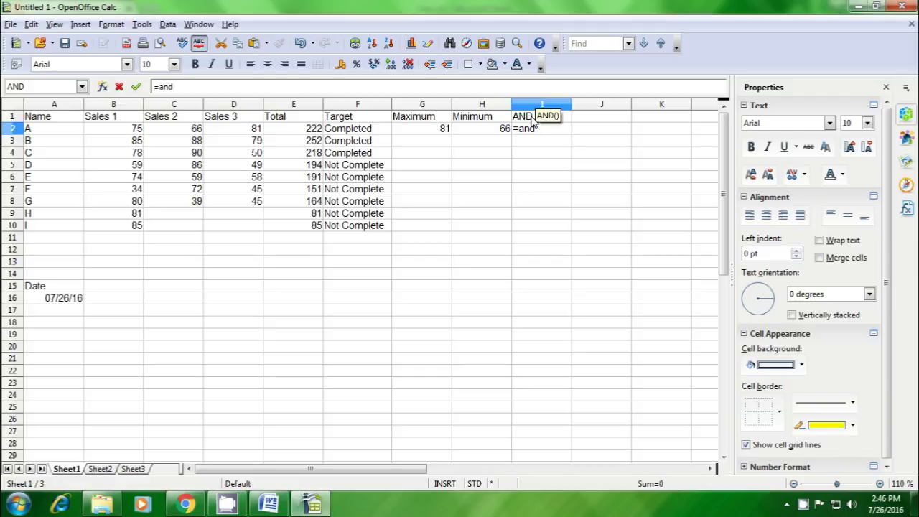
{"action": "type", "text": "("}
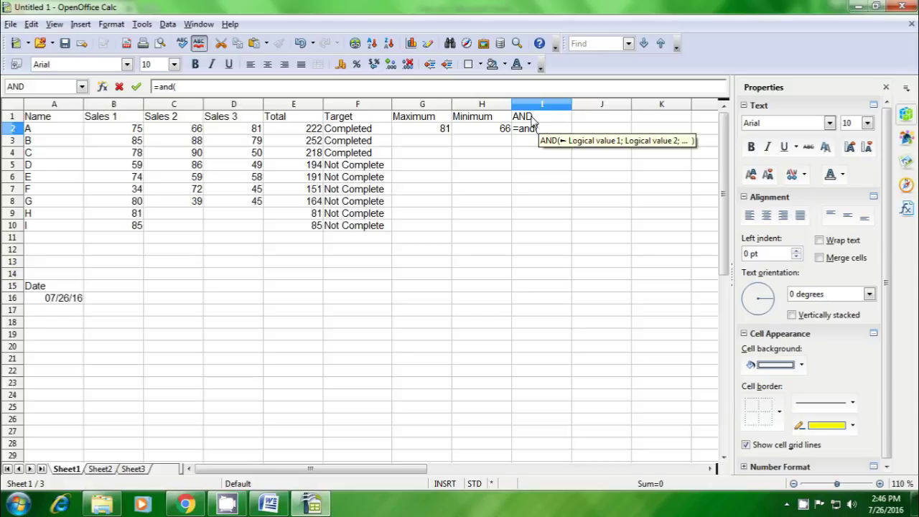
{"action": "left_click", "coordinate": [301, 134]}
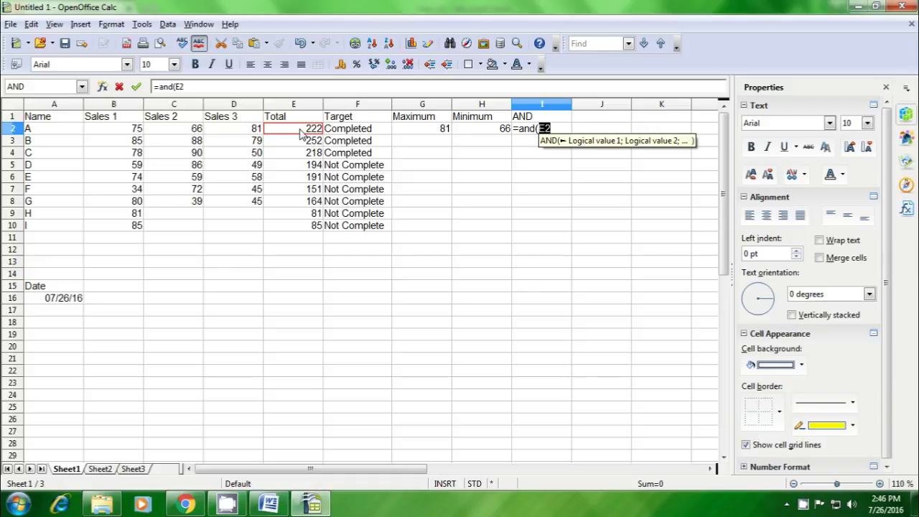
{"action": "type", "text": ">"}
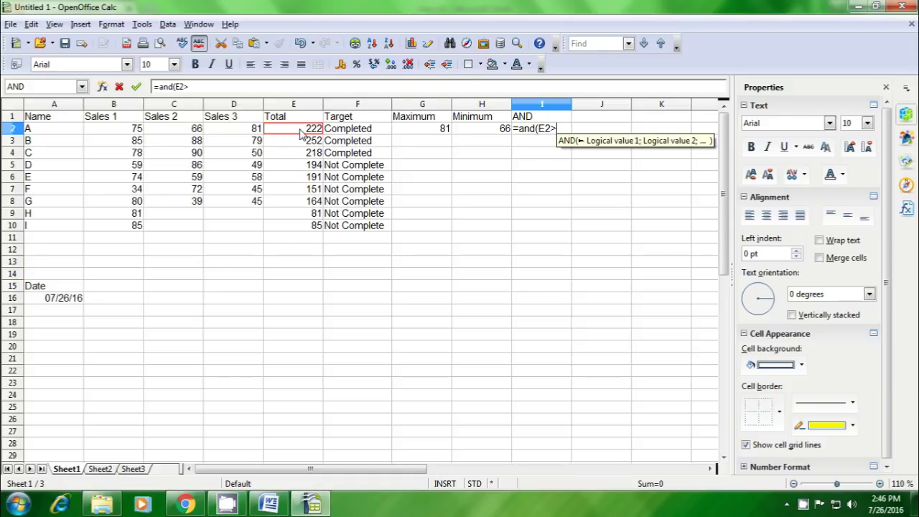
{"action": "type", "text": "2"}
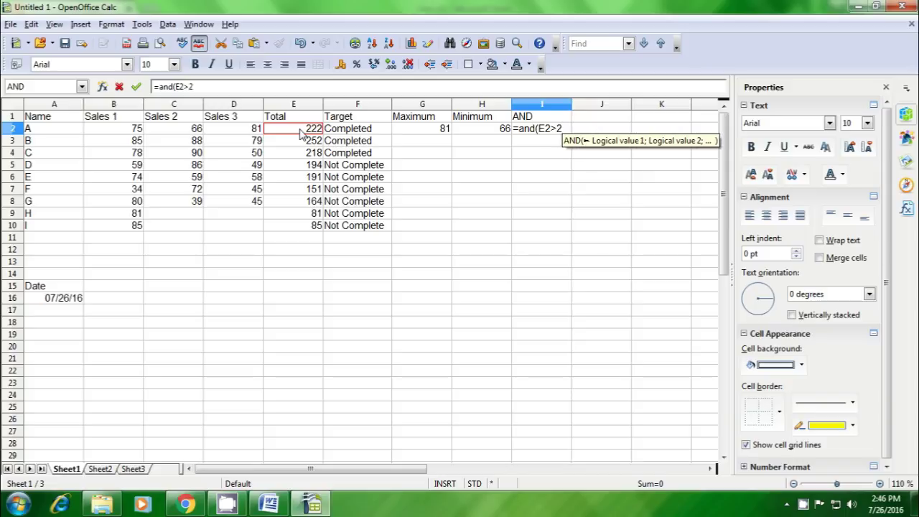
{"action": "type", "text": "00"}
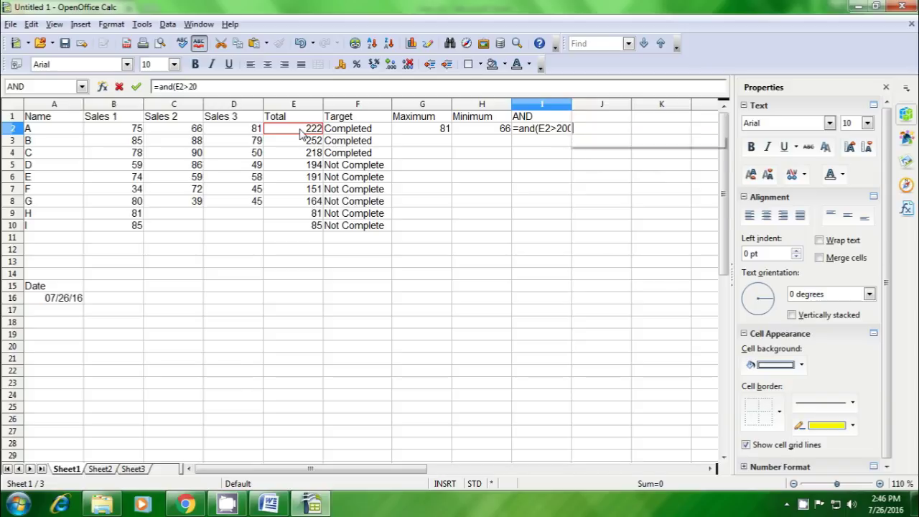
{"action": "type", "text": ";"}
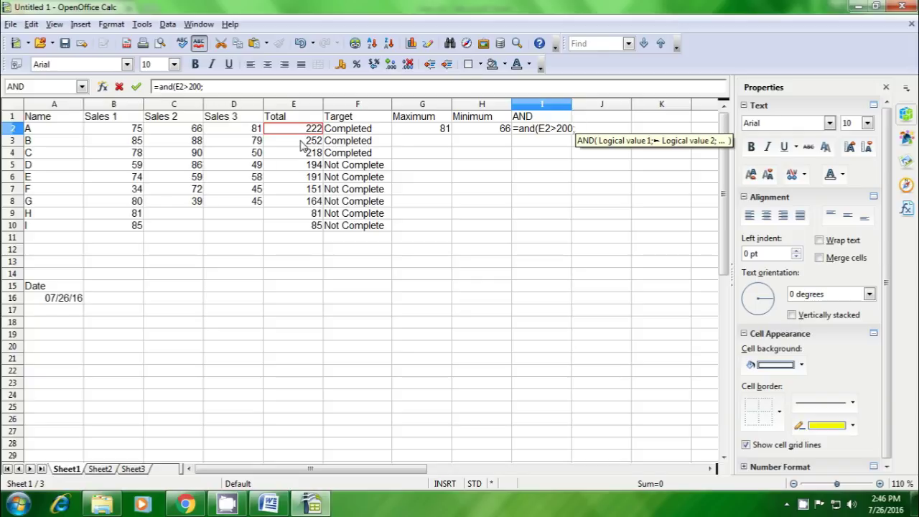
- Complete the AND formula in I2 with E3>250 as its second condition, enter it, and review the finished formula
{"action": "left_click", "coordinate": [302, 146]}
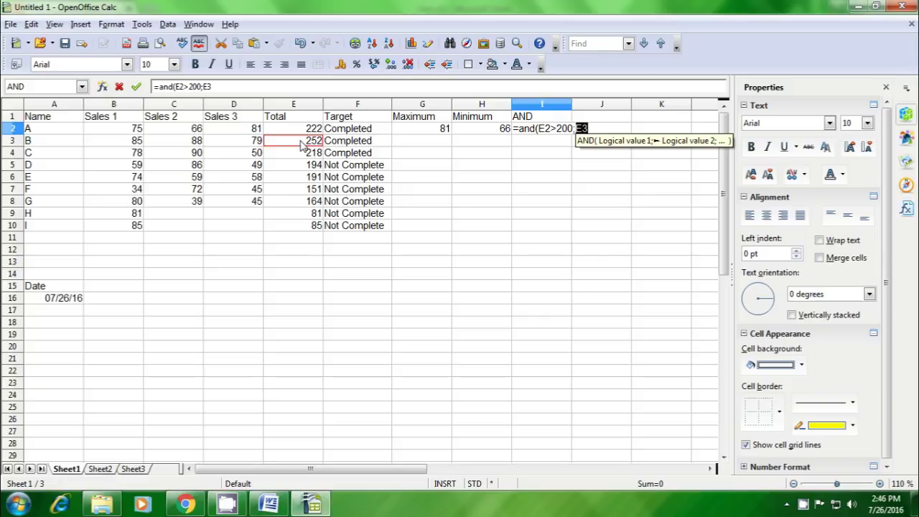
{"action": "type", "text": ">"}
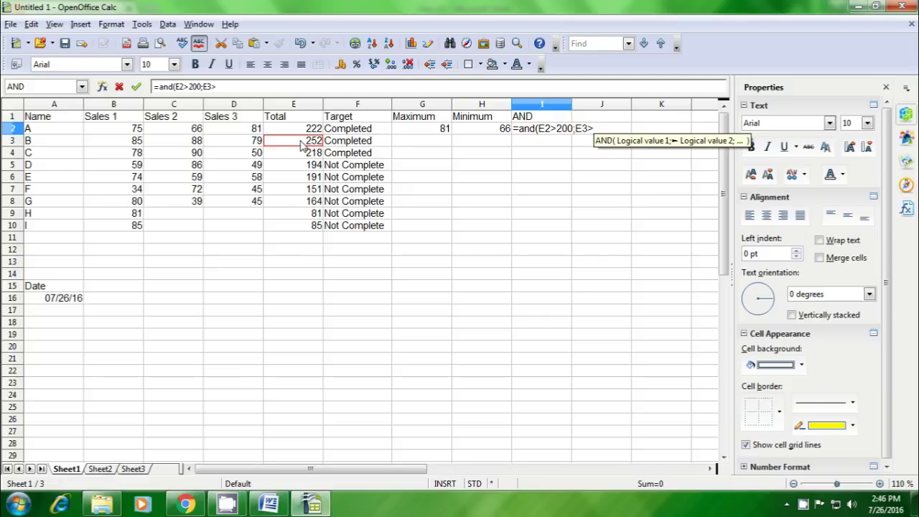
{"action": "type", "text": "250"}
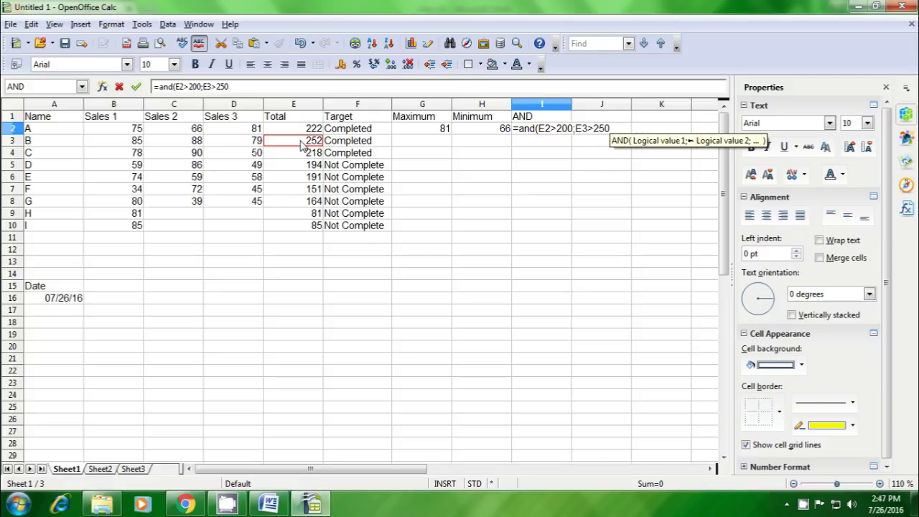
{"action": "type", "text": ")"}
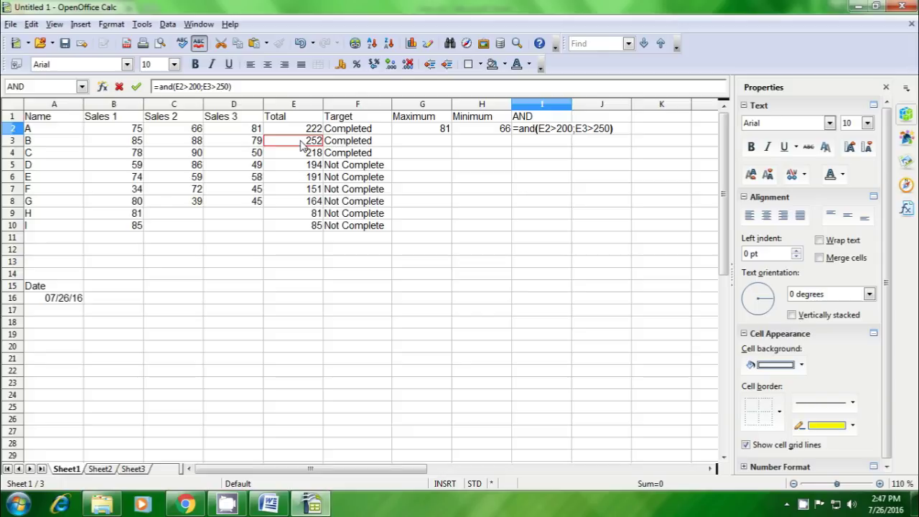
{"action": "key", "text": "Return"}
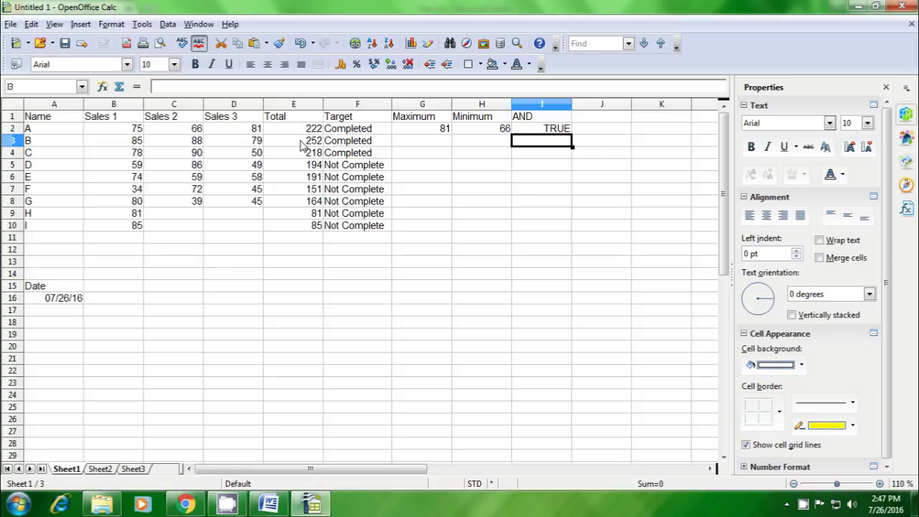
{"action": "left_click", "coordinate": [557, 130]}
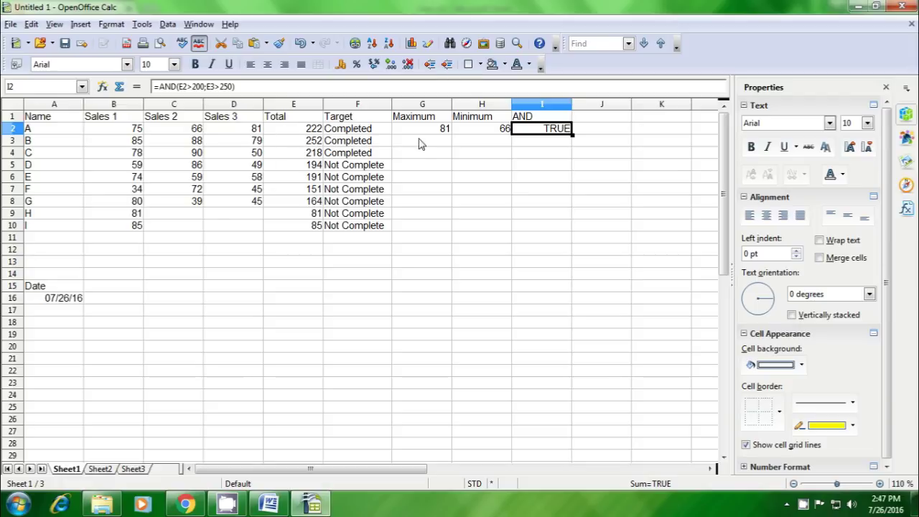
{"action": "left_click", "coordinate": [527, 170]}
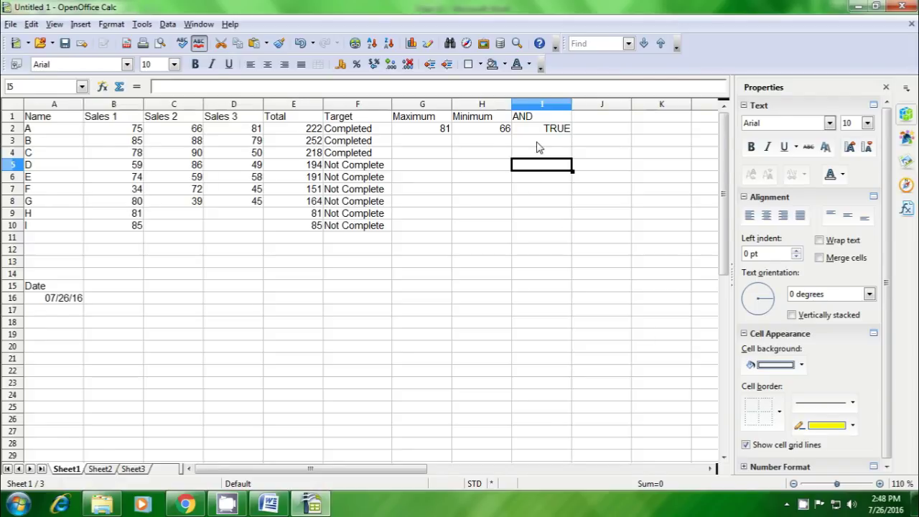
- Start an AND formula in cell I3 with E2>200 as its first condition
{"action": "left_click", "coordinate": [539, 144]}
{"action": "type", "text": "=a"}
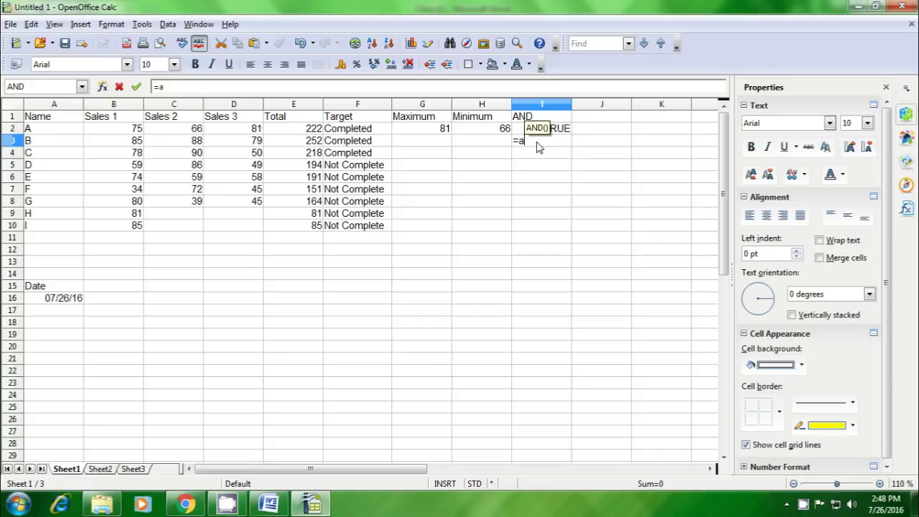
{"action": "type", "text": "nd"}
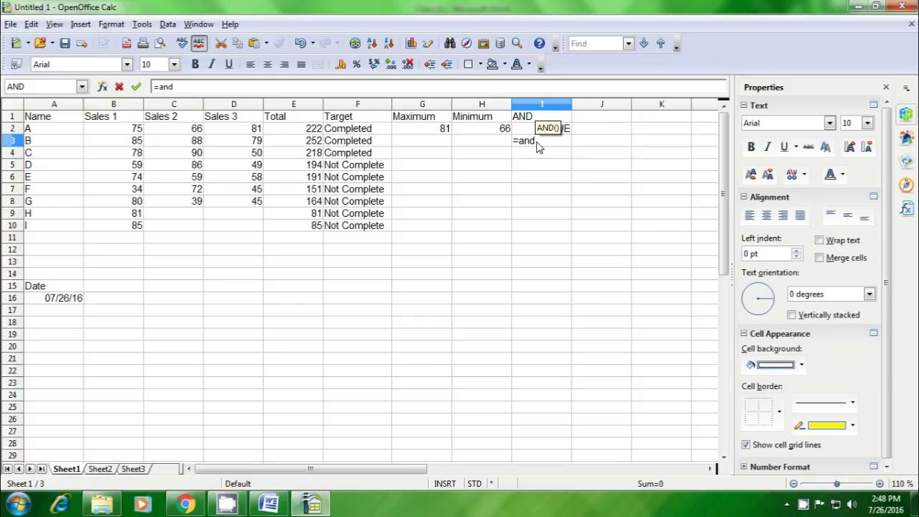
{"action": "type", "text": "("}
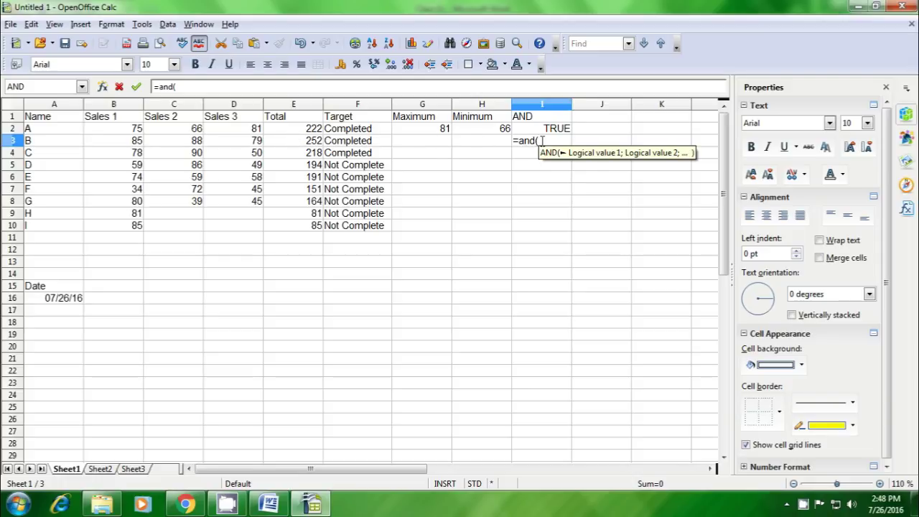
{"action": "left_click", "coordinate": [292, 119]}
{"action": "left_click", "coordinate": [292, 135]}
{"action": "type", "text": ">"}
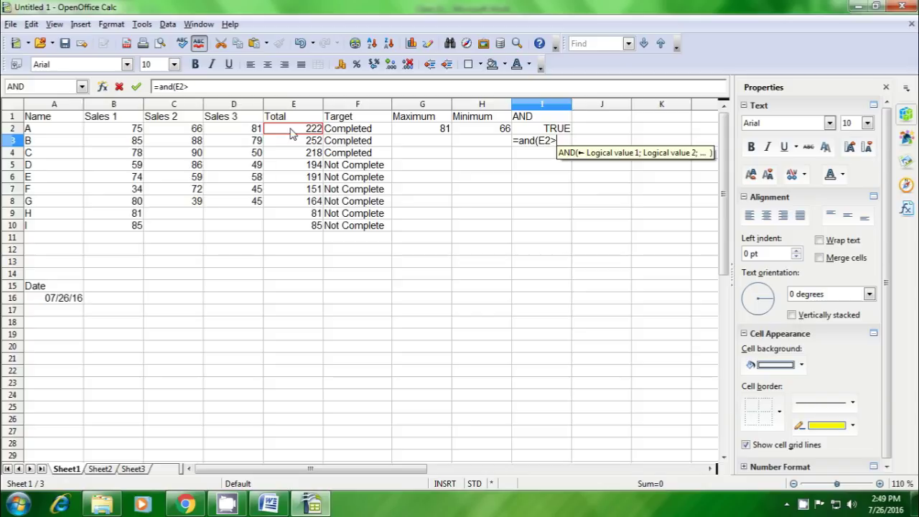
{"action": "type", "text": "200"}
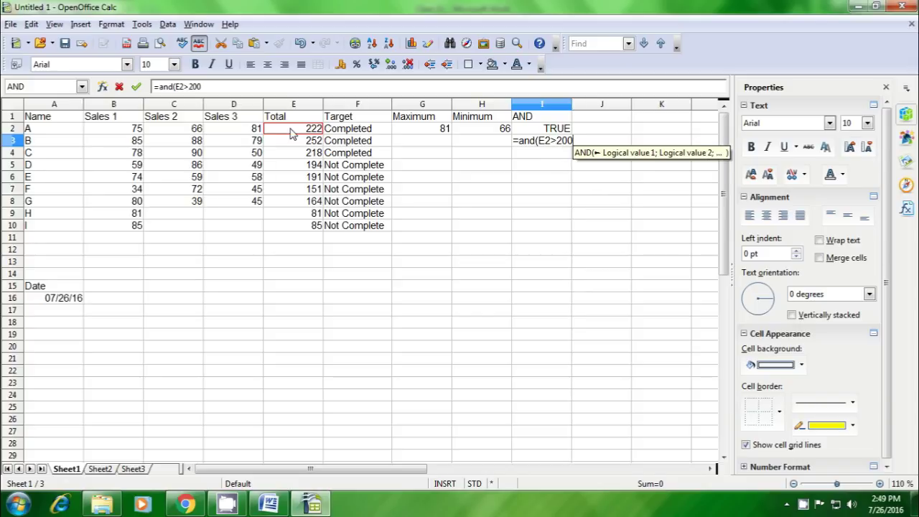
{"action": "type", "text": ";"}
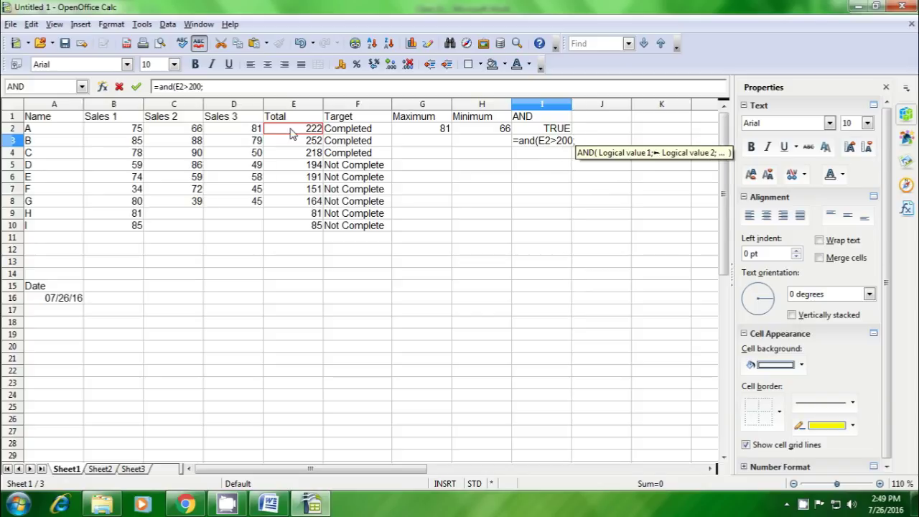
- Complete the AND formula in I3 with E3<250 as its second condition, enter it, and review the finished formula
{"action": "left_click", "coordinate": [300, 143]}
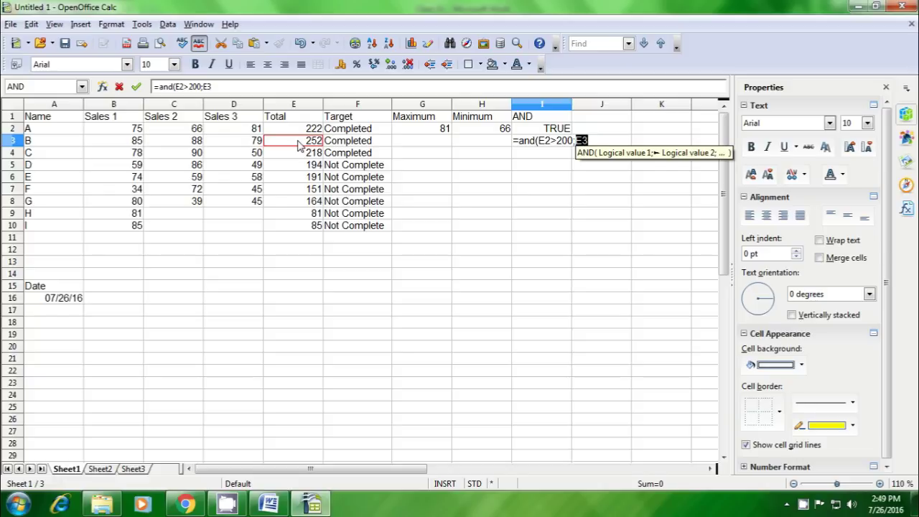
{"action": "type", "text": "<25"}
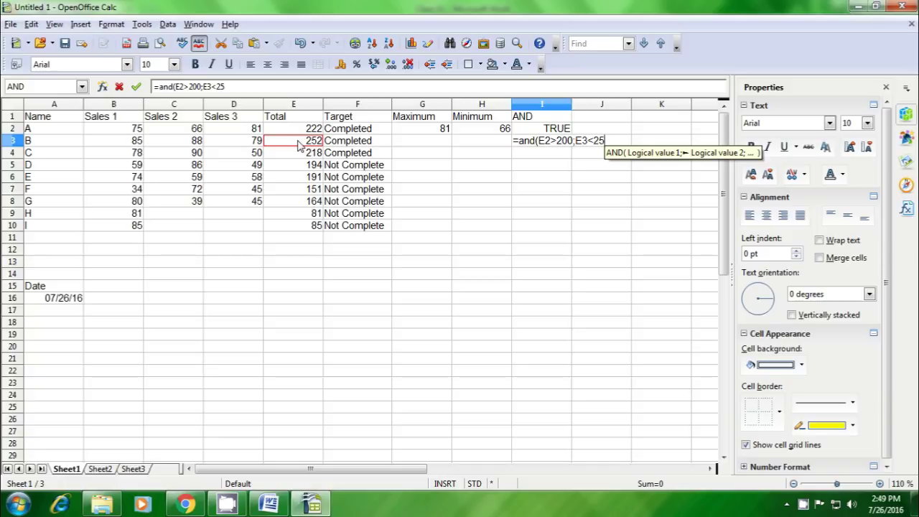
{"action": "type", "text": "0"}
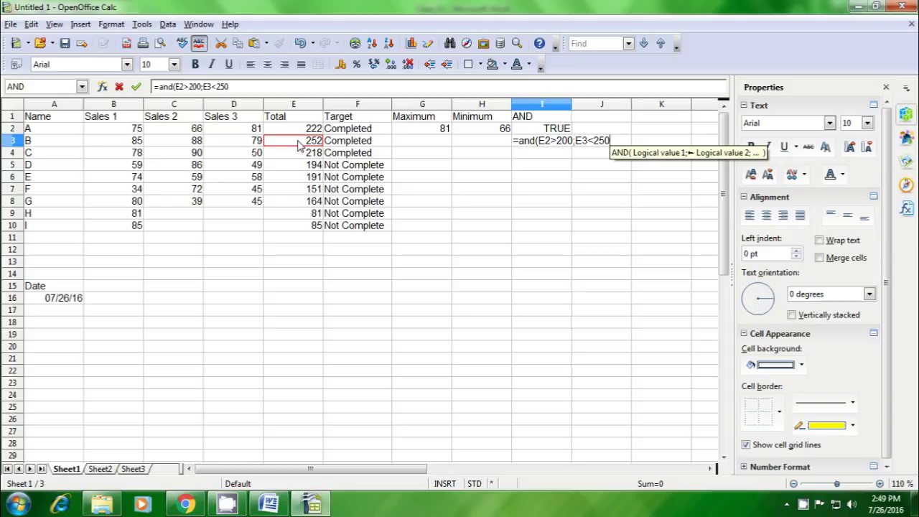
{"action": "type", "text": ")"}
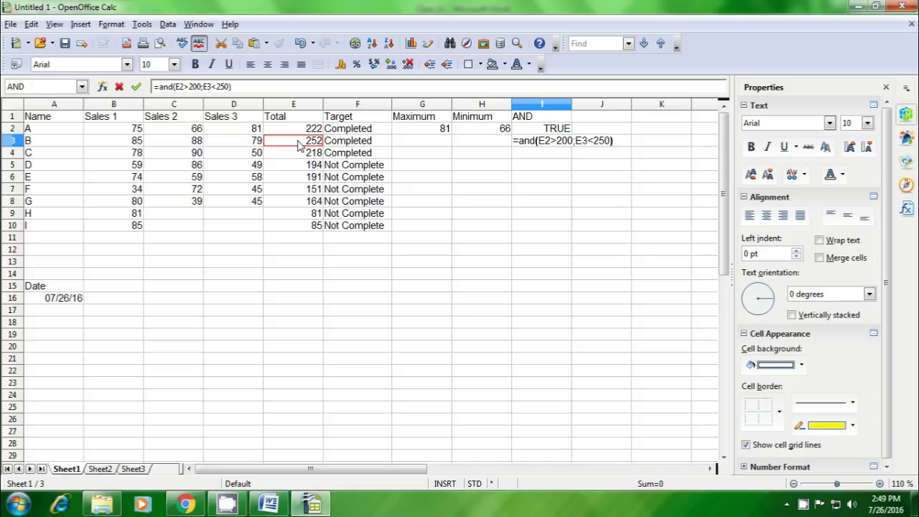
{"action": "key", "text": "Return"}
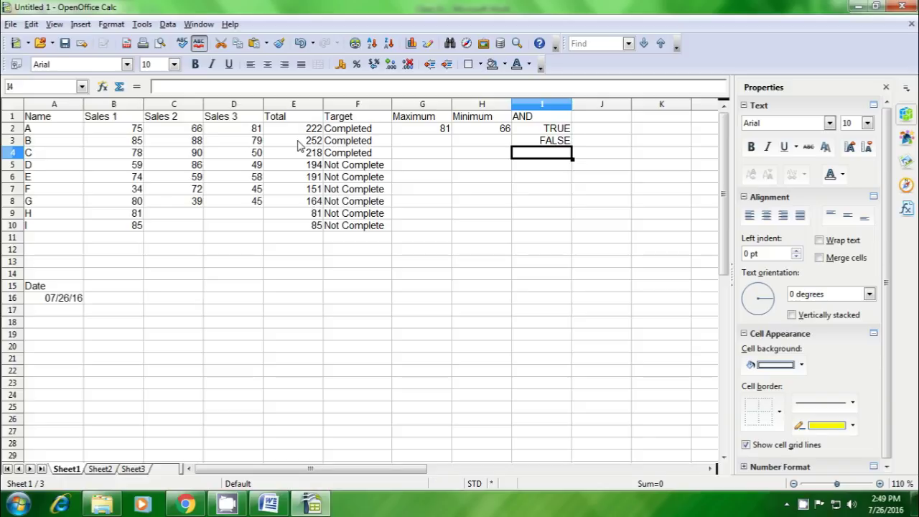
{"action": "left_click", "coordinate": [543, 141]}
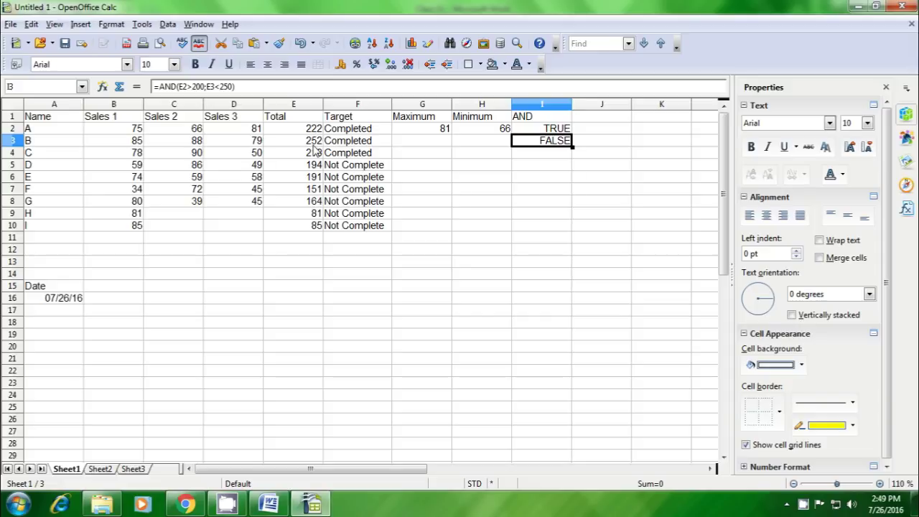
{"action": "left_click", "coordinate": [556, 157]}
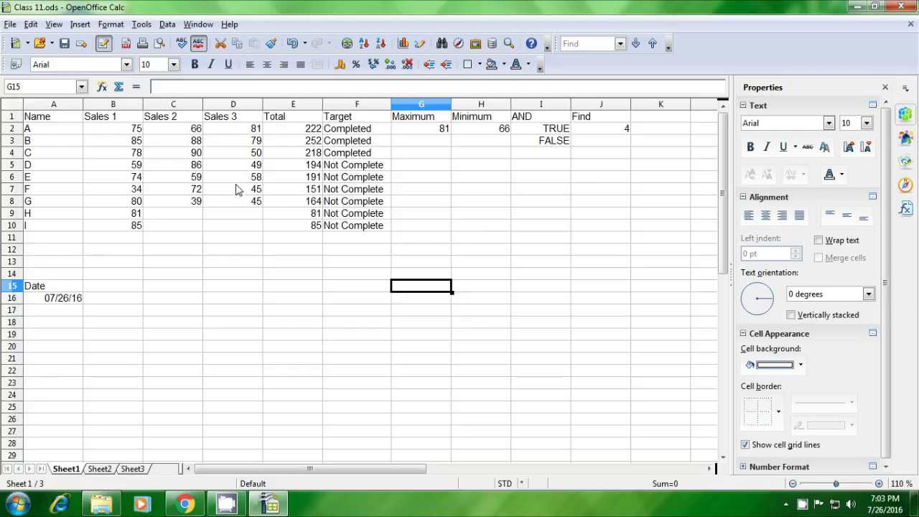
- Open conditional formatting for the range A1:J11 and base the first condition on the cell value
{"action": "left_click_drag", "start_coordinate": [59, 121], "coordinate": [590, 248]}
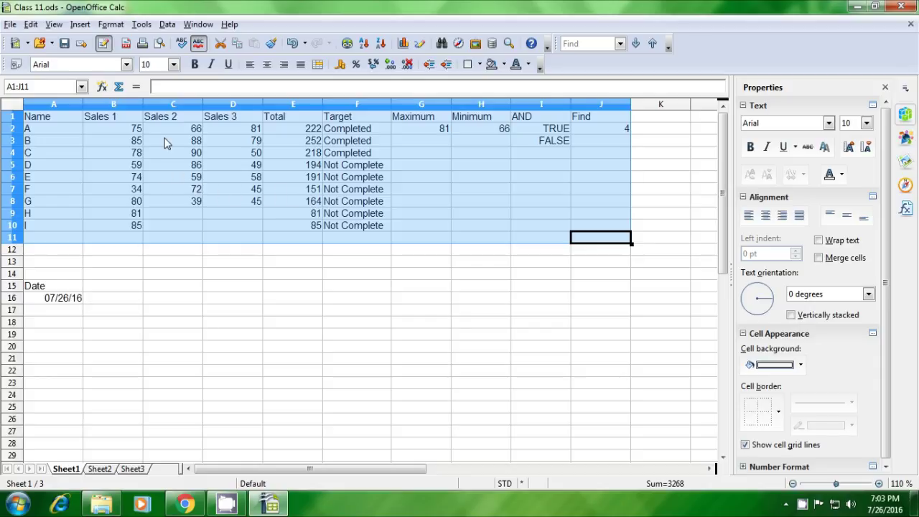
{"action": "left_click", "coordinate": [112, 26]}
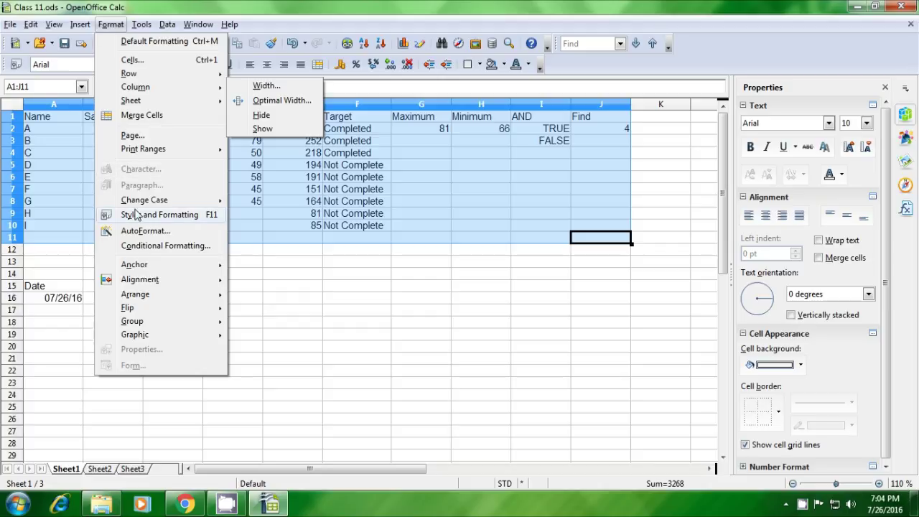
{"action": "left_click", "coordinate": [140, 248]}
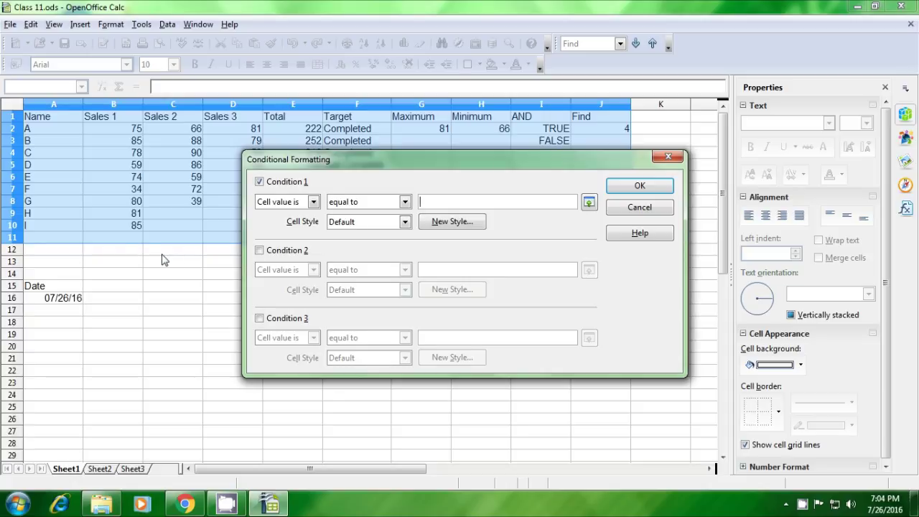
{"action": "left_click", "coordinate": [312, 202]}
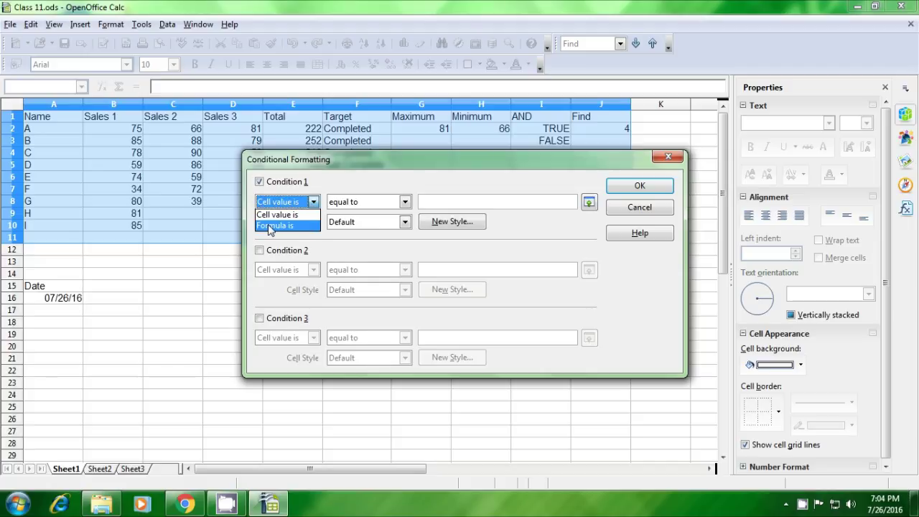
{"action": "left_click", "coordinate": [293, 217]}
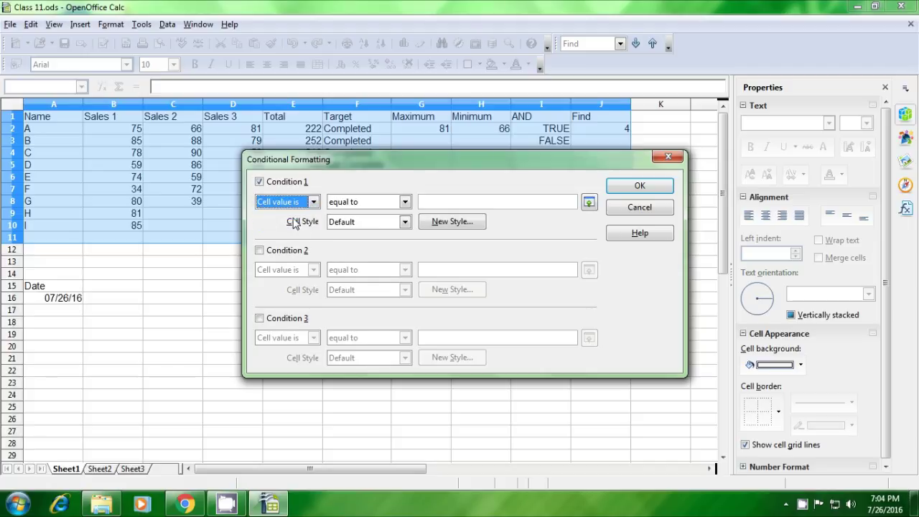
- Set the first condition to cell values greater than 85 and assign it the Untitled1 cell style
{"action": "left_click", "coordinate": [405, 204]}
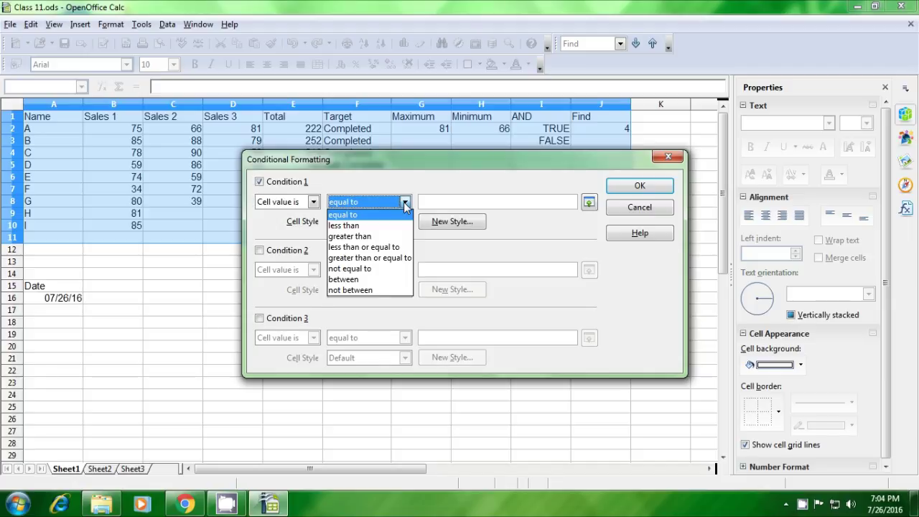
{"action": "left_click", "coordinate": [392, 236]}
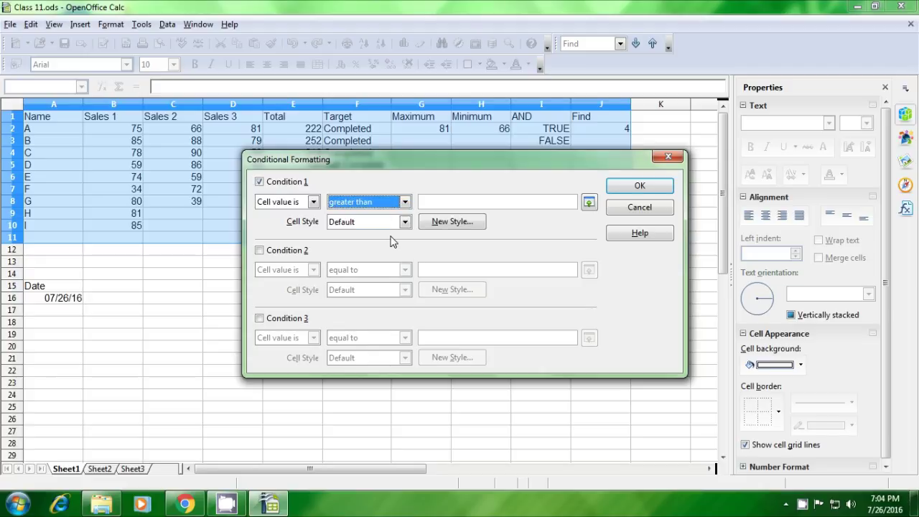
{"action": "left_click", "coordinate": [443, 202]}
{"action": "type", "text": "8"}
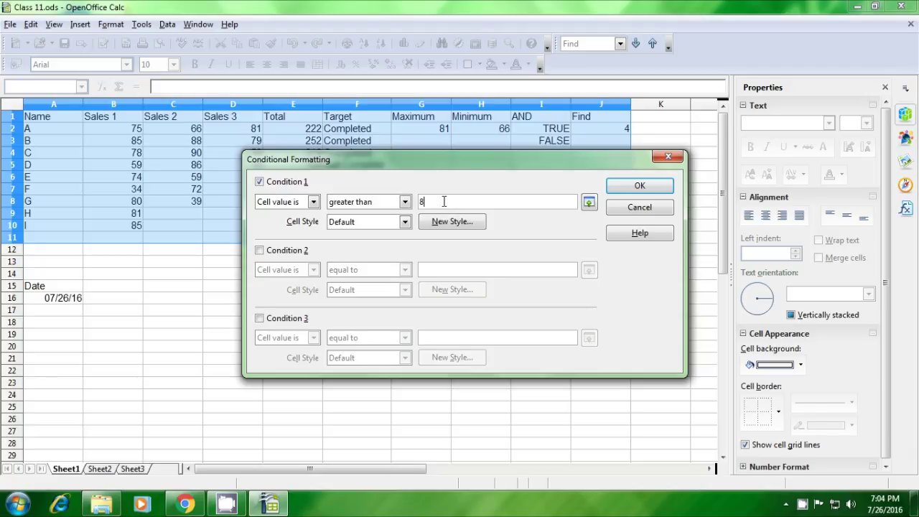
{"action": "type", "text": "0"}
{"action": "key", "text": "BackSpace"}
{"action": "type", "text": "5"}
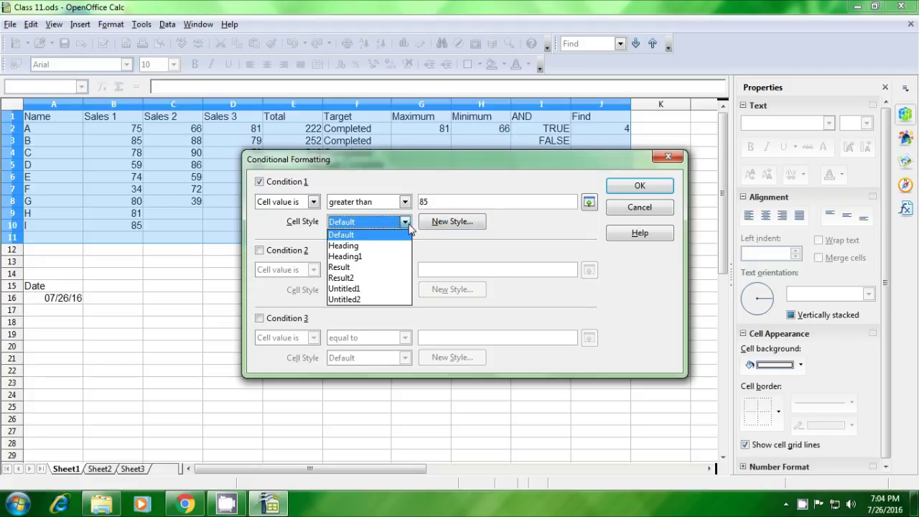
{"action": "left_click", "coordinate": [381, 290]}
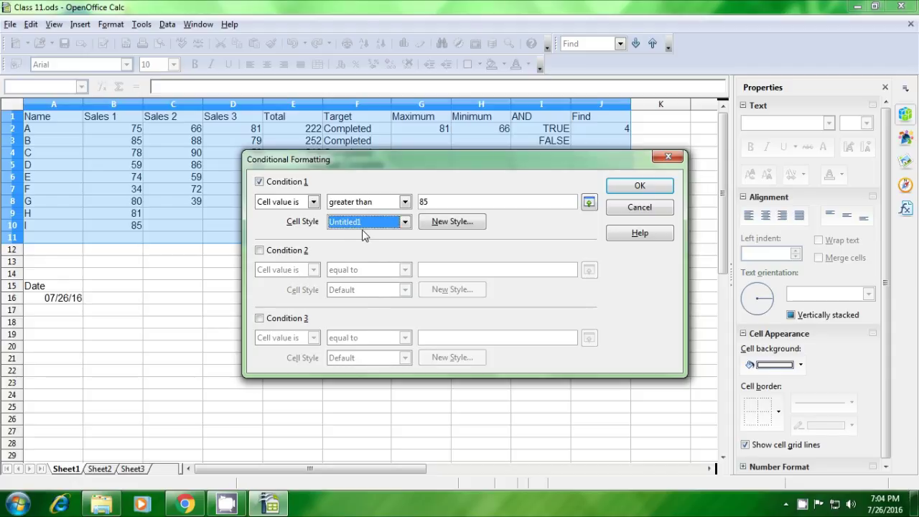
- Enable the second condition for cell values less than 85 and assign it the Untitled2 cell style
{"action": "left_click", "coordinate": [261, 251]}
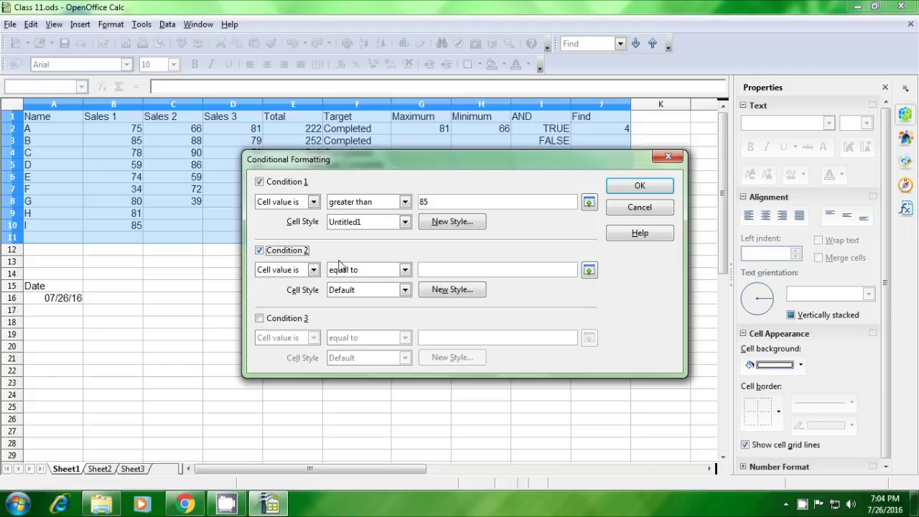
{"action": "left_click", "coordinate": [397, 270]}
{"action": "left_click", "coordinate": [393, 297]}
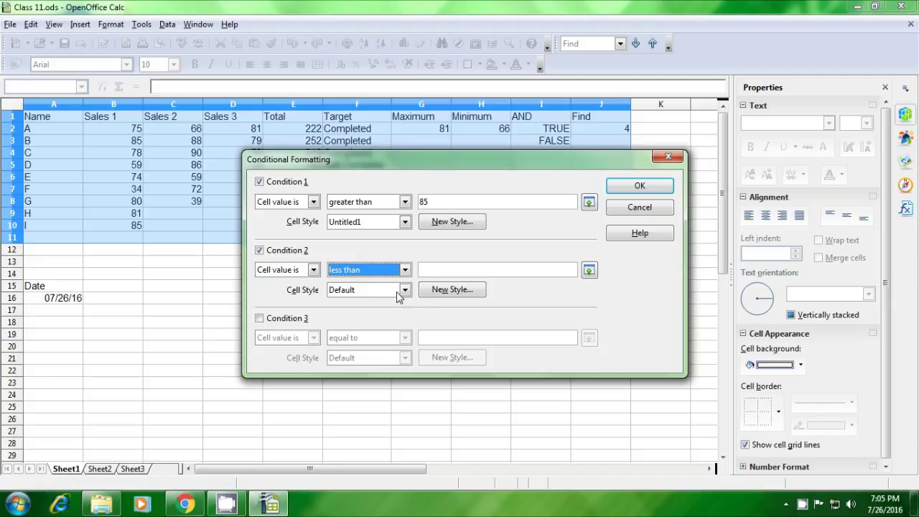
{"action": "left_click", "coordinate": [438, 270]}
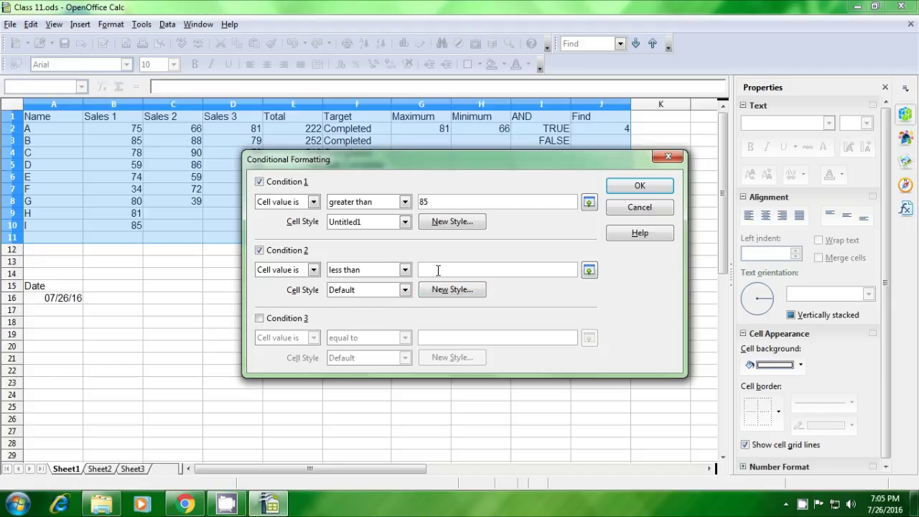
{"action": "type", "text": "85"}
{"action": "left_click", "coordinate": [404, 289]}
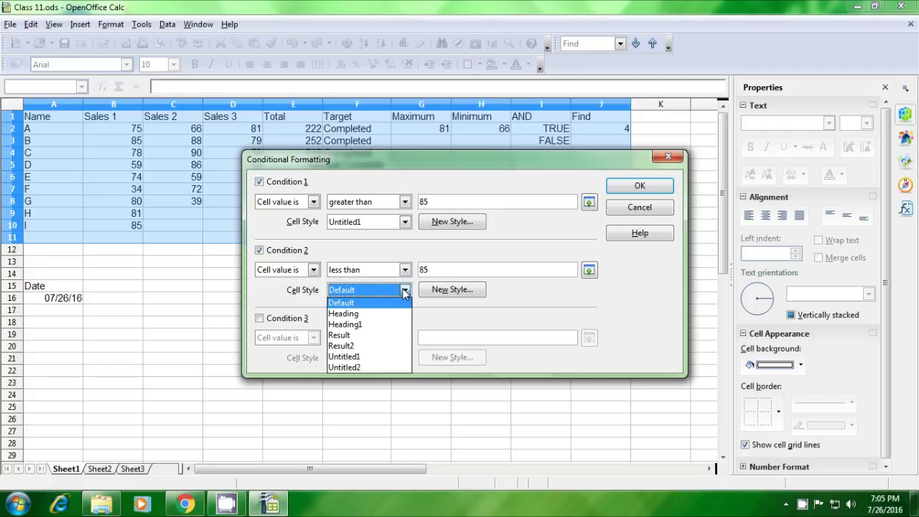
{"action": "left_click", "coordinate": [385, 367]}
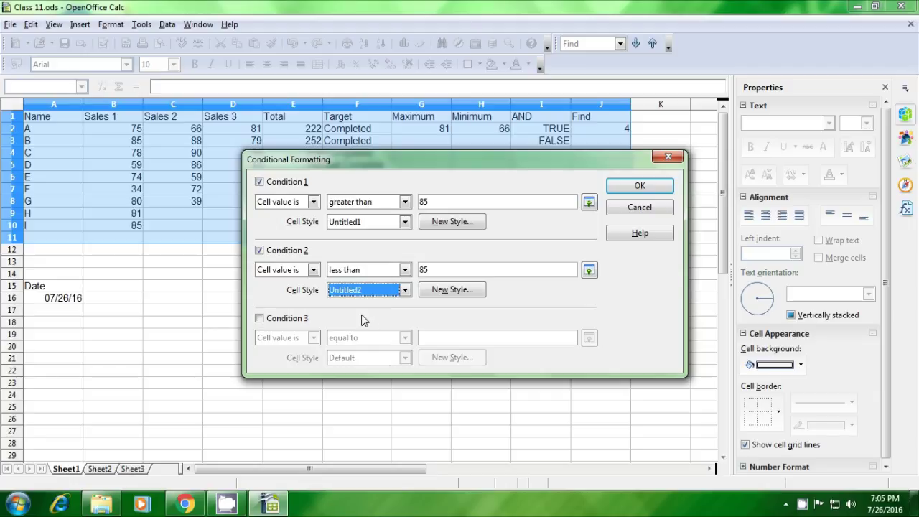
- Enable the third condition for cell values equal to 85 with the Default style, and apply the conditional formatting
{"action": "left_click", "coordinate": [259, 318]}
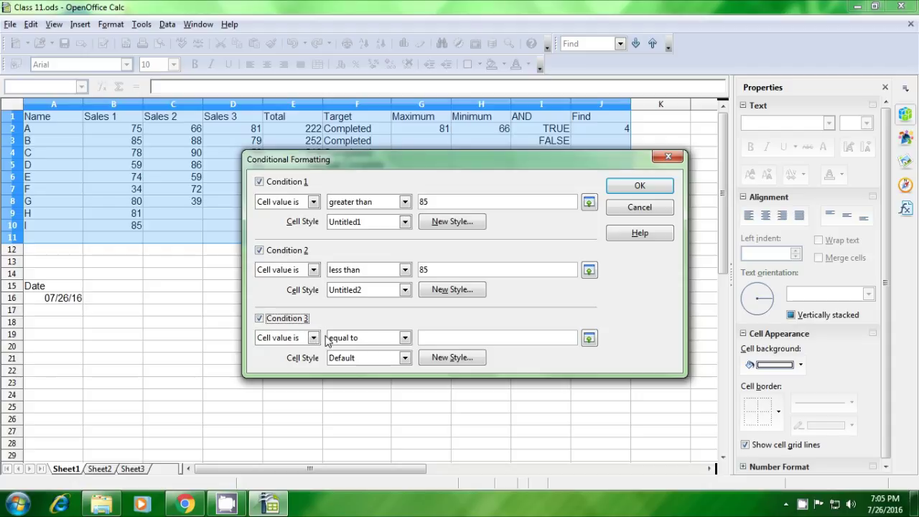
{"action": "left_click", "coordinate": [439, 337]}
{"action": "type", "text": "85"}
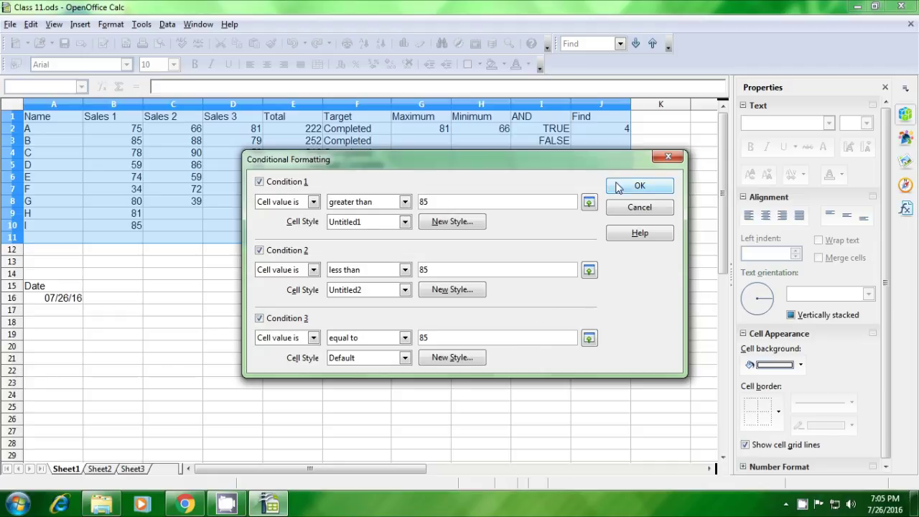
{"action": "left_click", "coordinate": [617, 187]}
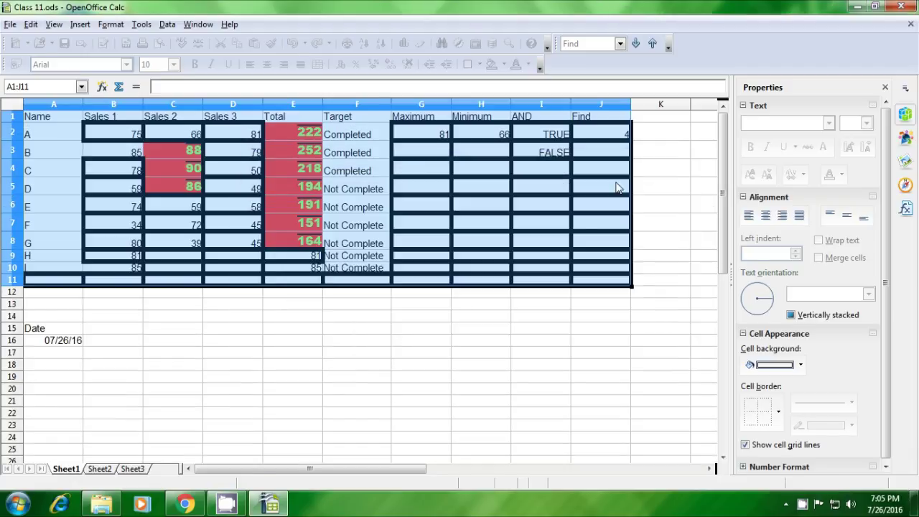
{"action": "left_click", "coordinate": [212, 321]}
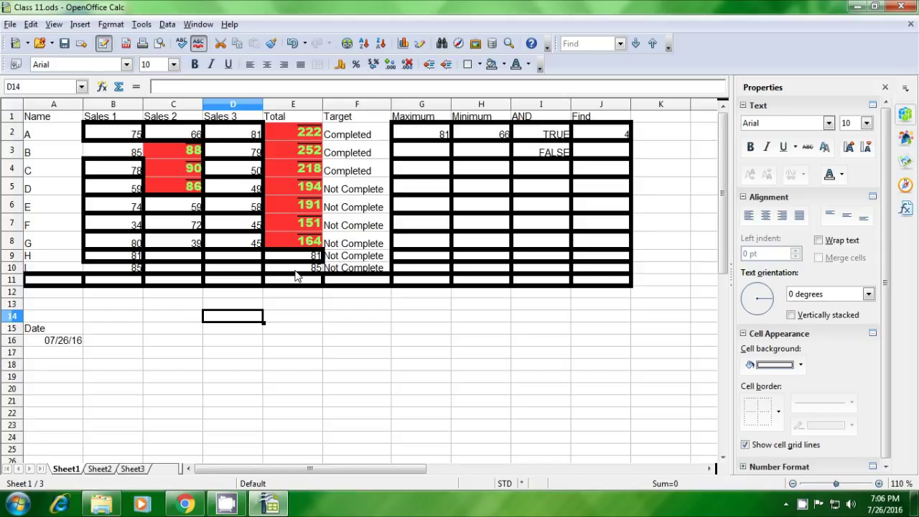
{"action": "left_click", "coordinate": [322, 307]}
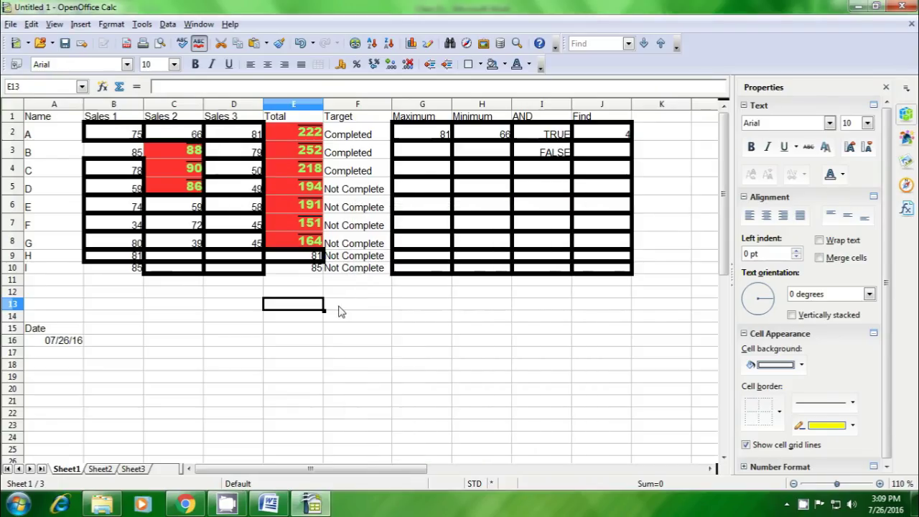
- Turn on AutoFilter for the sales table, starting from the Name header in cell A1
{"action": "left_click", "coordinate": [361, 305]}
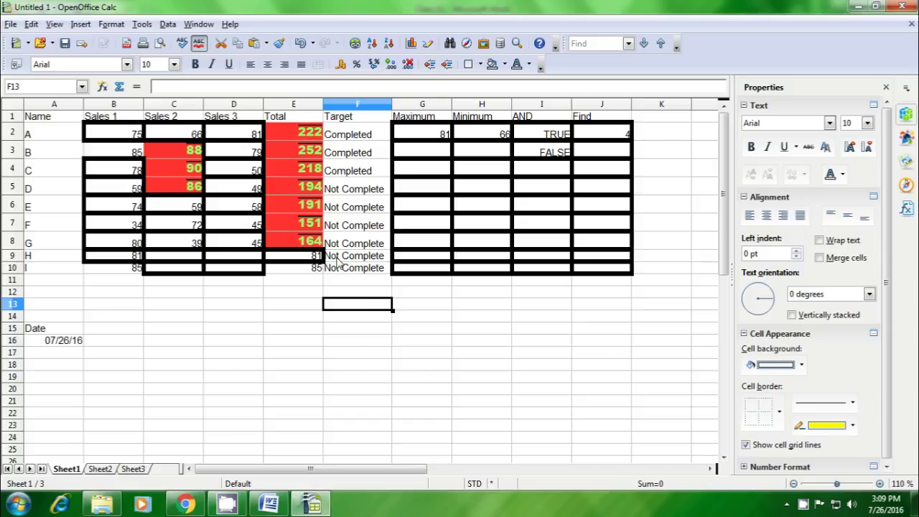
{"action": "left_click", "coordinate": [44, 122]}
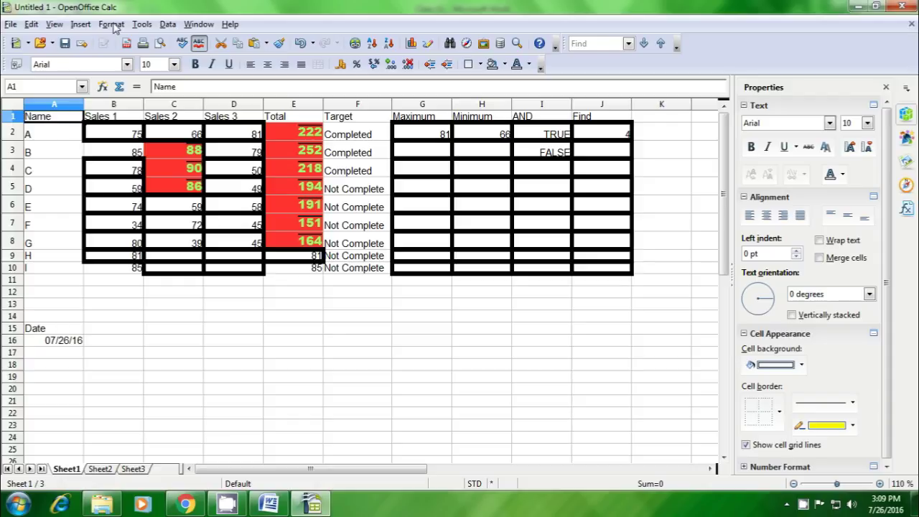
{"action": "left_click", "coordinate": [165, 24]}
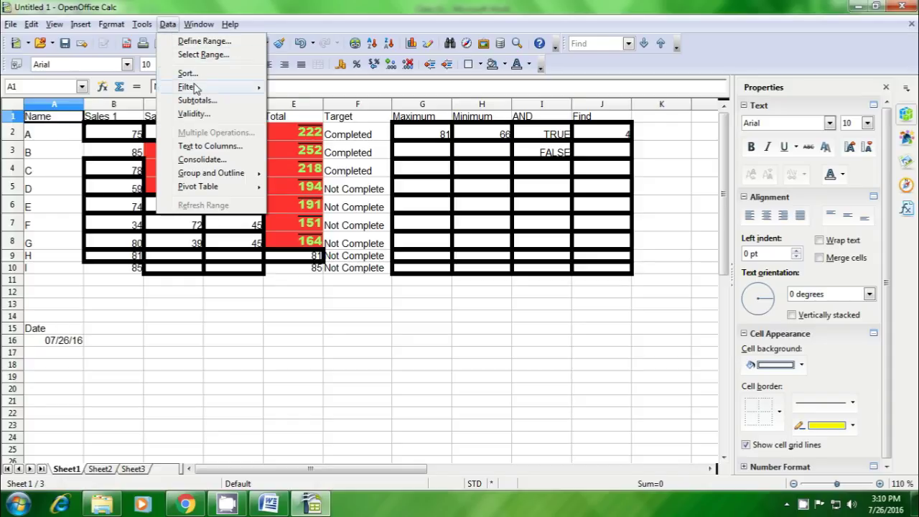
{"action": "mouse_move", "coordinate": [195, 87]}
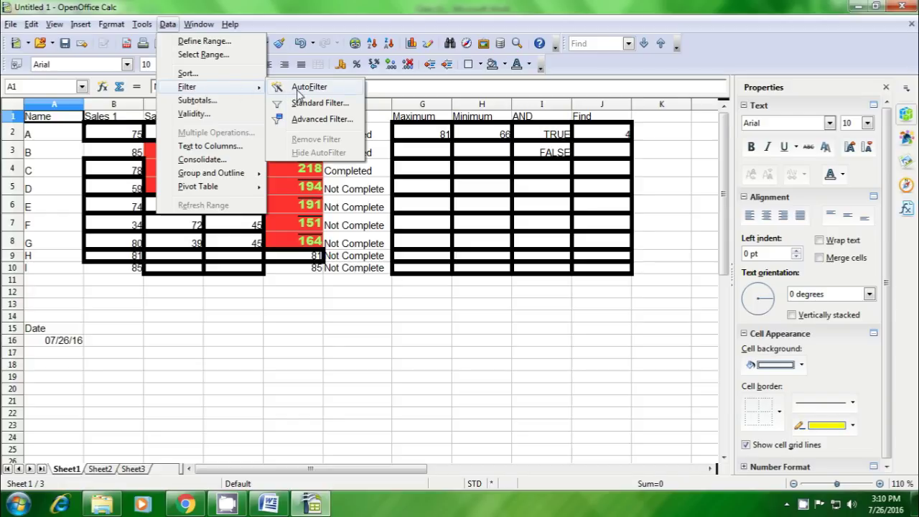
{"action": "left_click", "coordinate": [298, 87]}
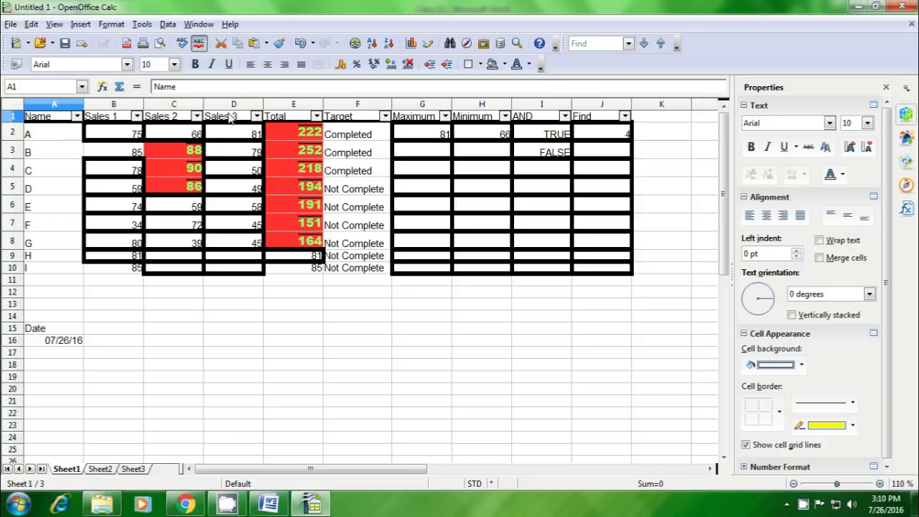
- Filter the Name column to show only the row for A
{"action": "left_click", "coordinate": [76, 116]}
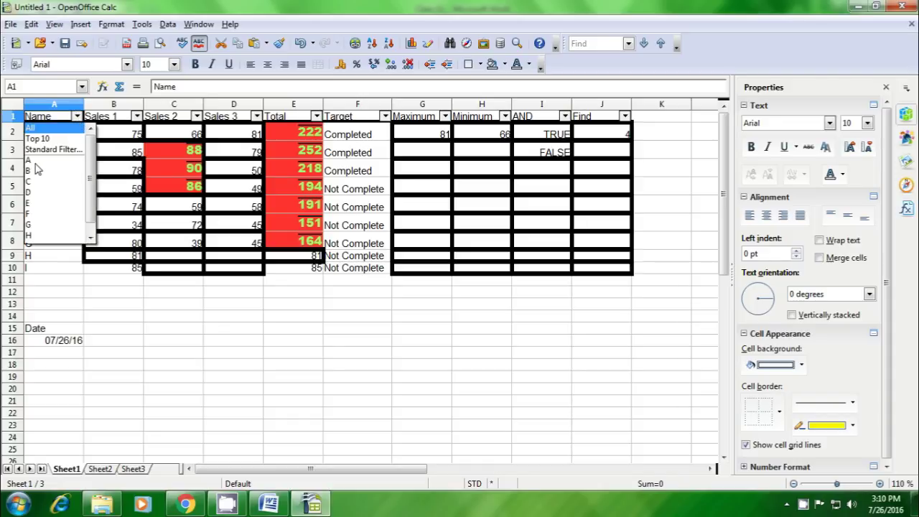
{"action": "left_click", "coordinate": [34, 163]}
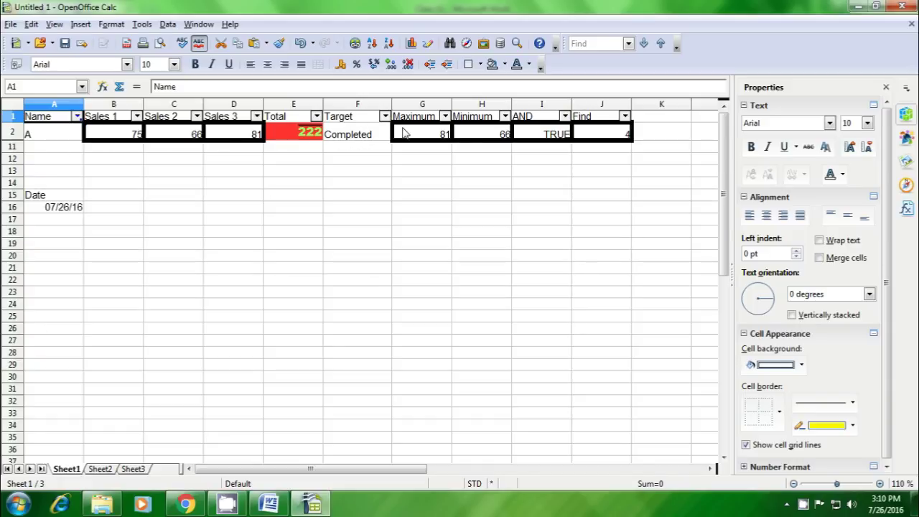
{"action": "left_click", "coordinate": [115, 183]}
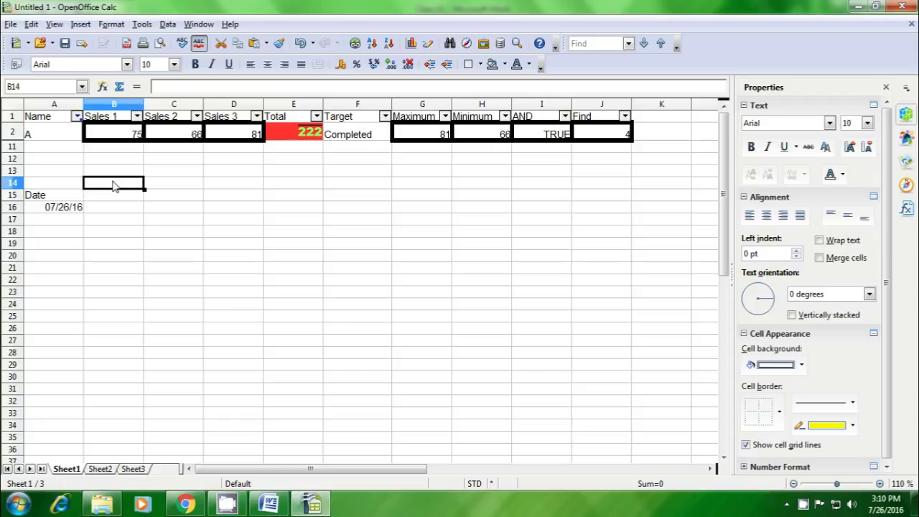
- Try the Top 10 filter on the Name column and reset the column's filter to All
{"action": "left_click", "coordinate": [76, 116]}
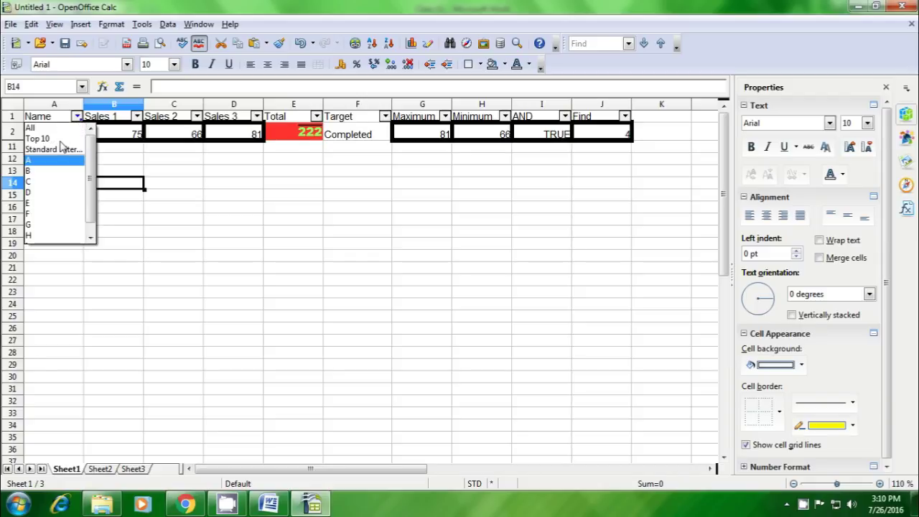
{"action": "left_click", "coordinate": [61, 146]}
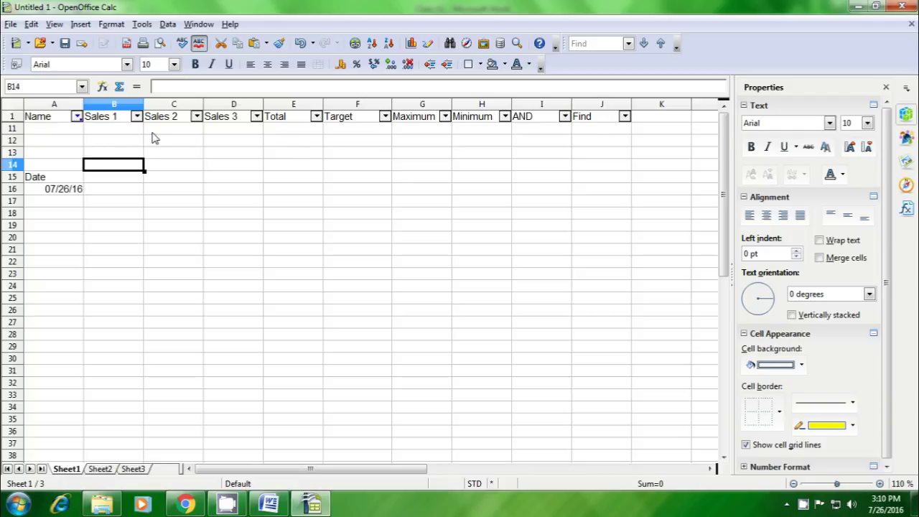
{"action": "left_click", "coordinate": [76, 117]}
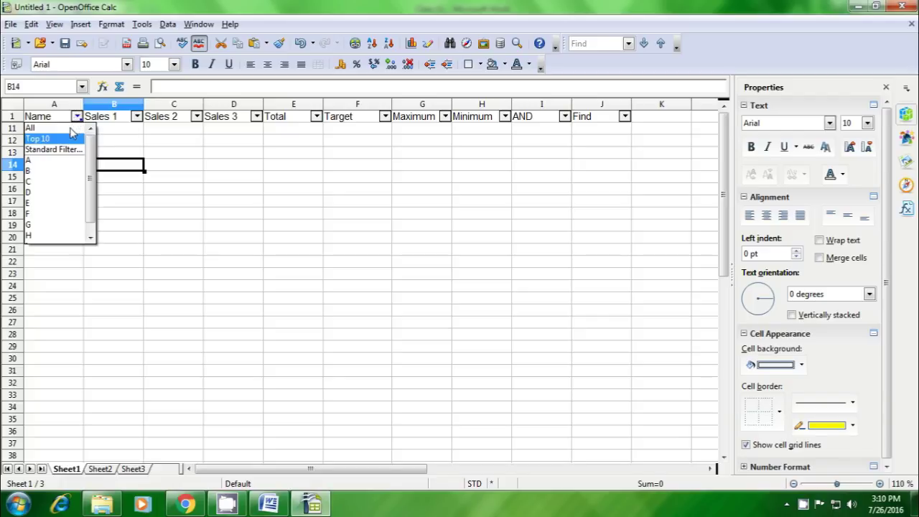
{"action": "left_click", "coordinate": [72, 129]}
{"action": "left_click", "coordinate": [284, 320]}
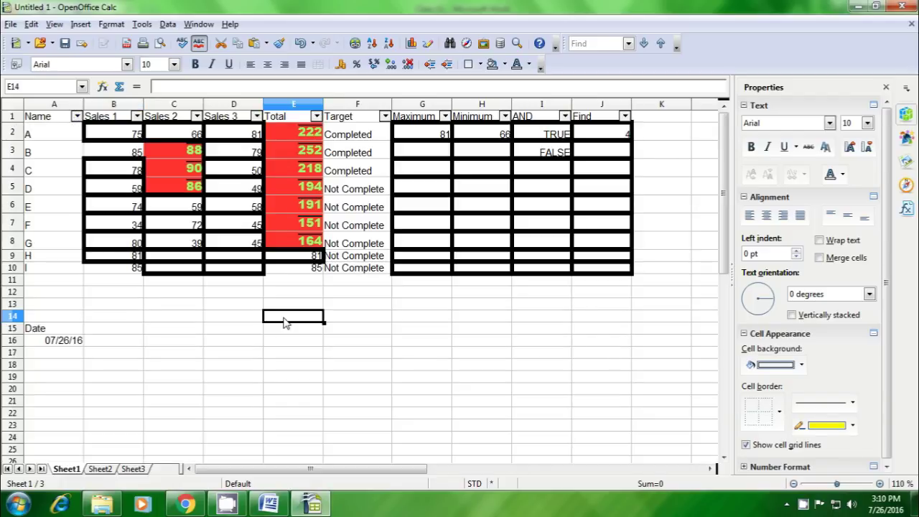